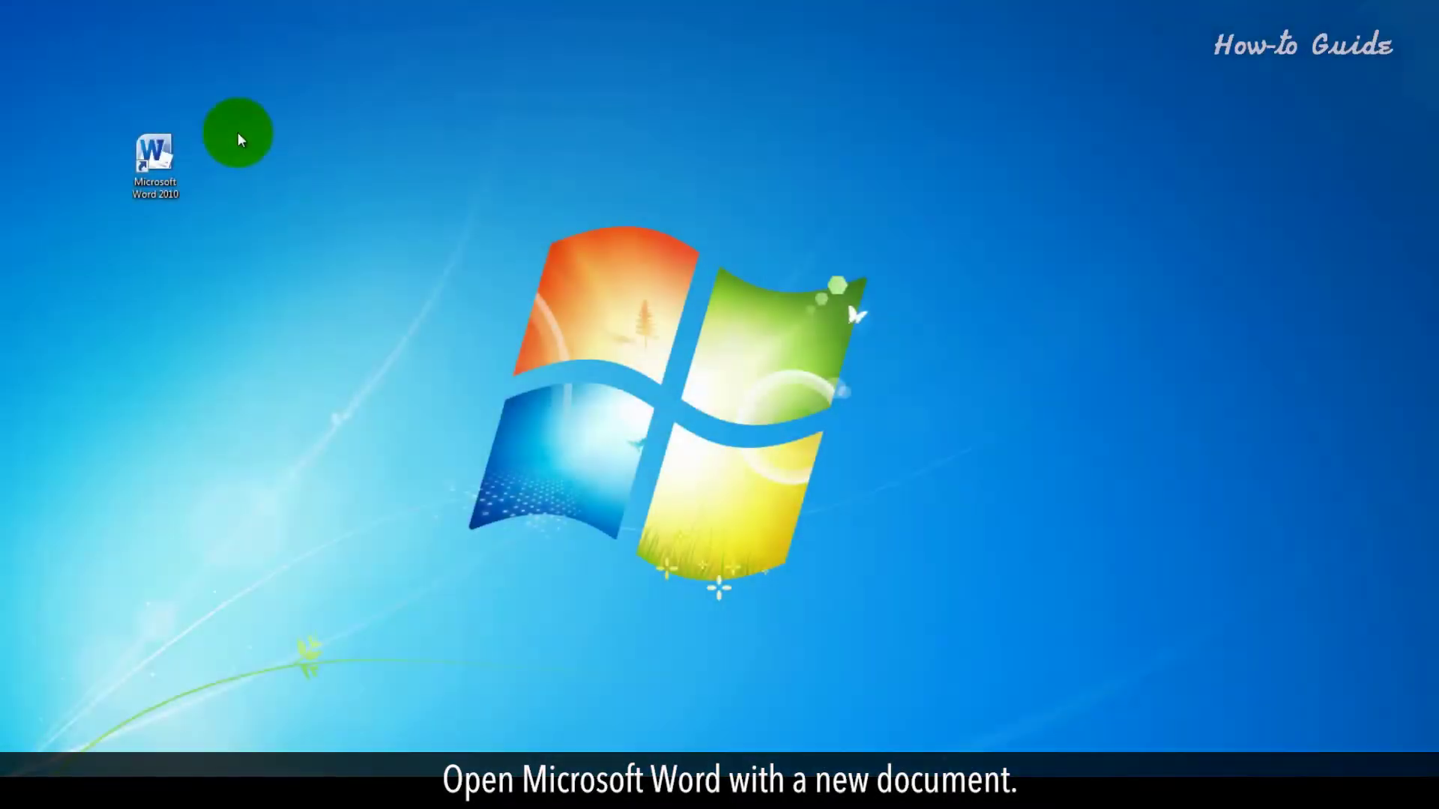
Step: Launch Microsoft Word 2010 from its desktop shortcut to get a blank Document1
left_click(148, 157)
double_click(154, 157)
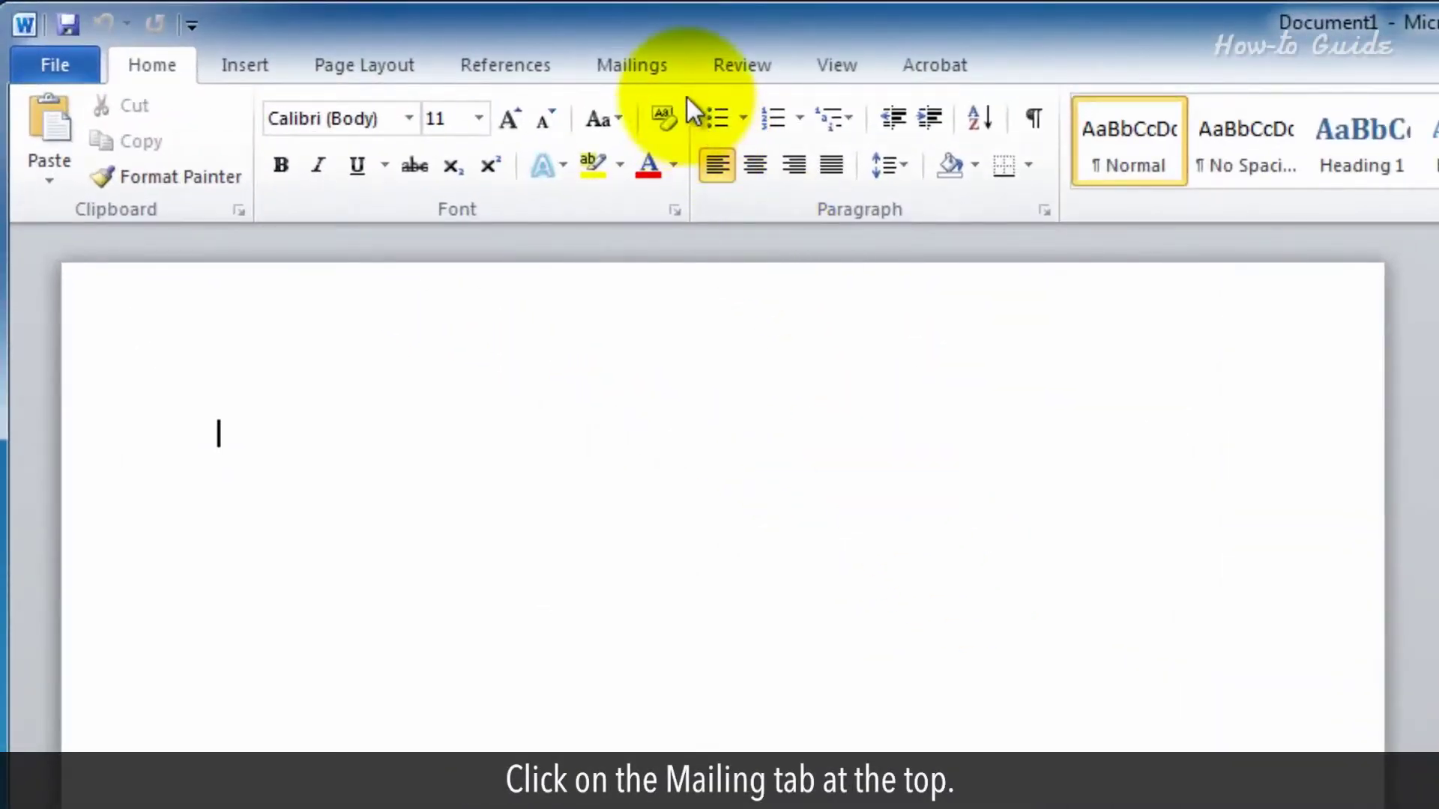
Step: In Label Options, pick vendor Microsoft and the 30 Per Page address label product
left_click(544, 58)
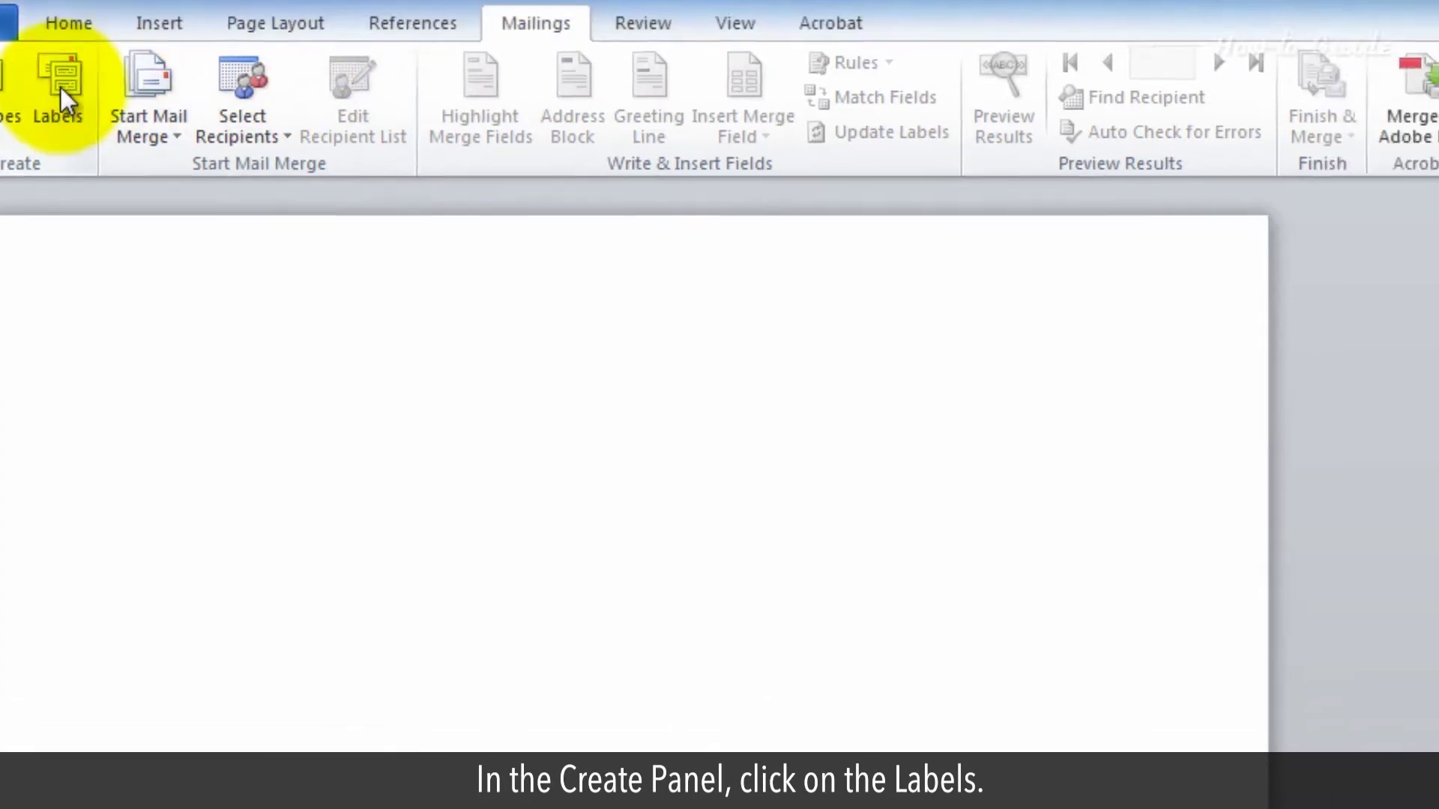
left_click(61, 89)
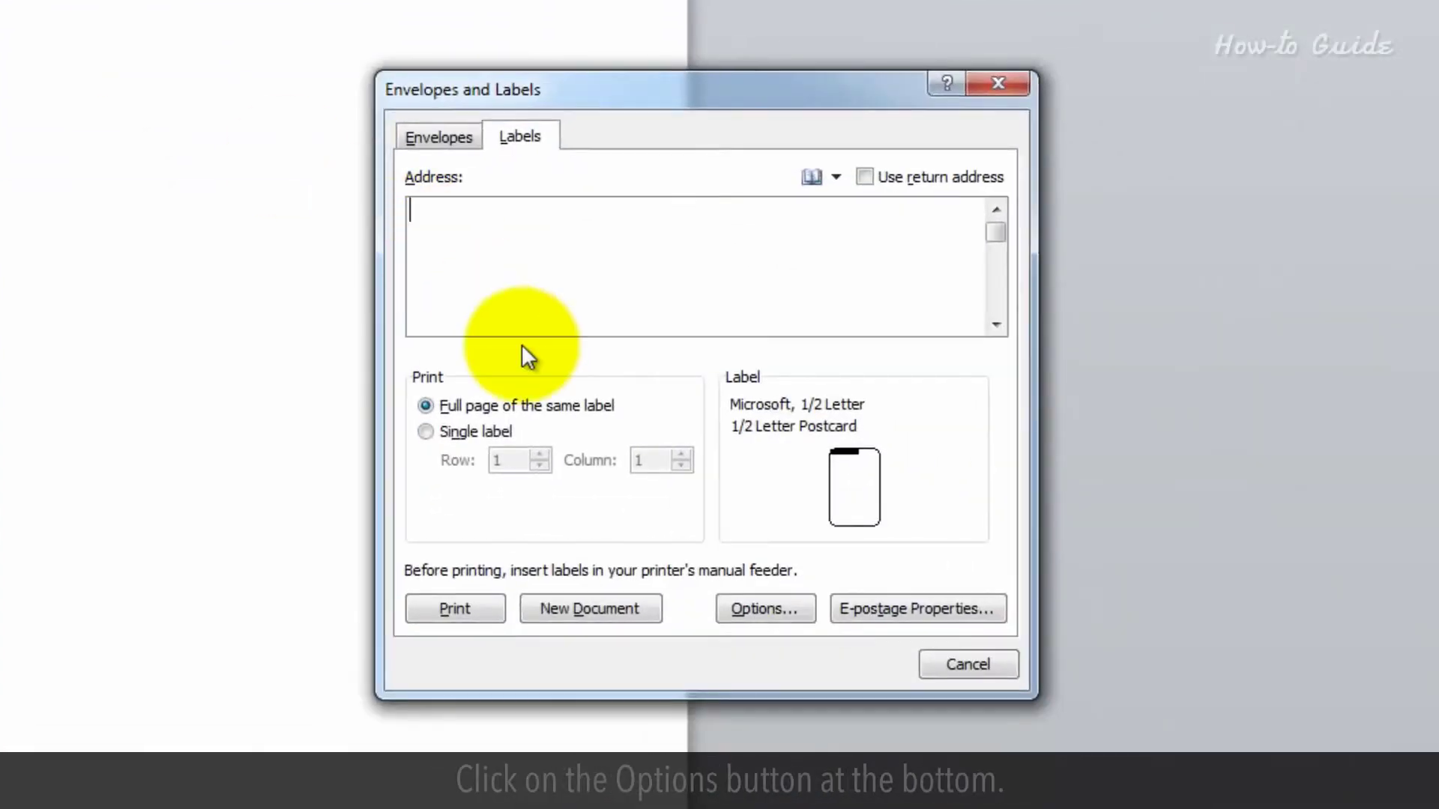
left_click(755, 615)
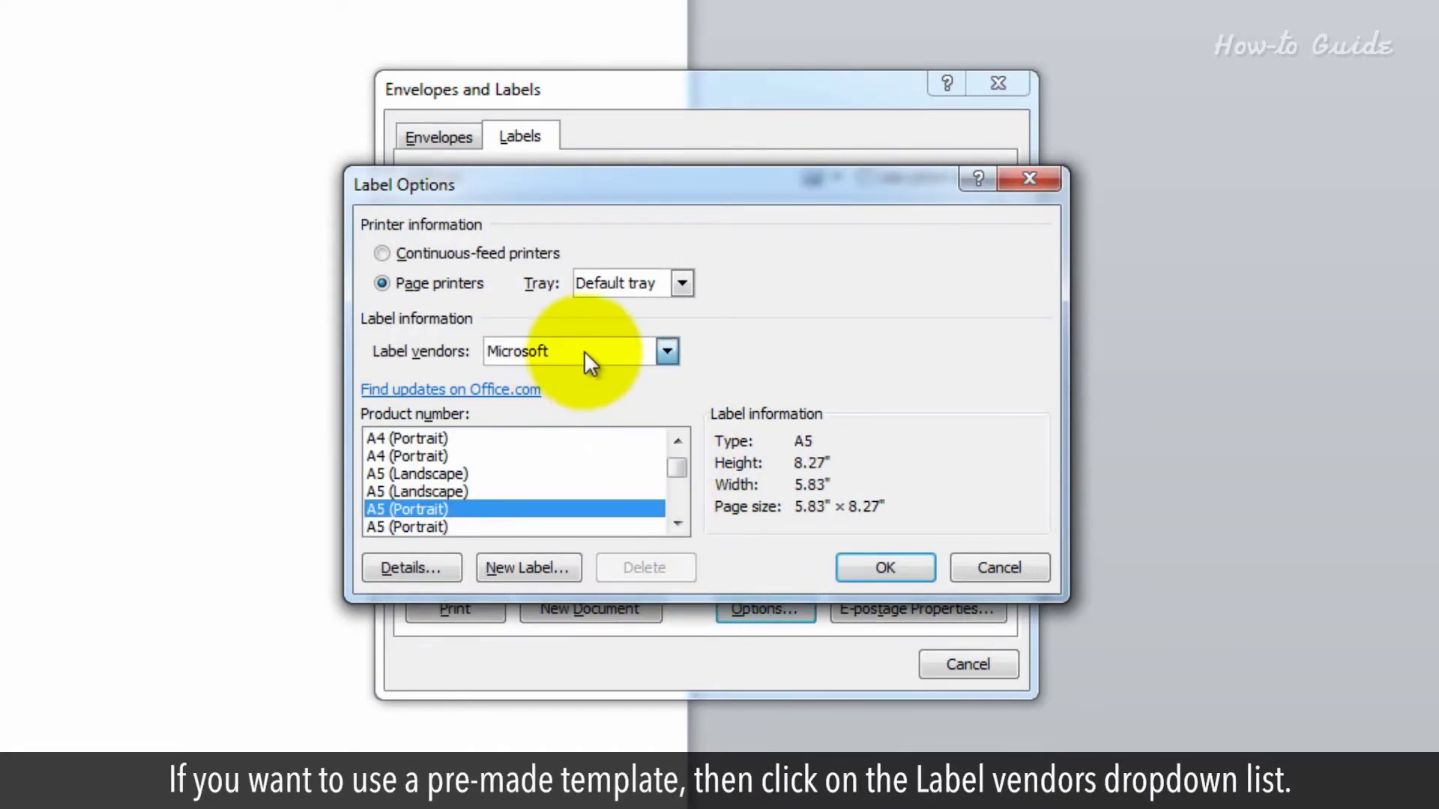
left_click(583, 351)
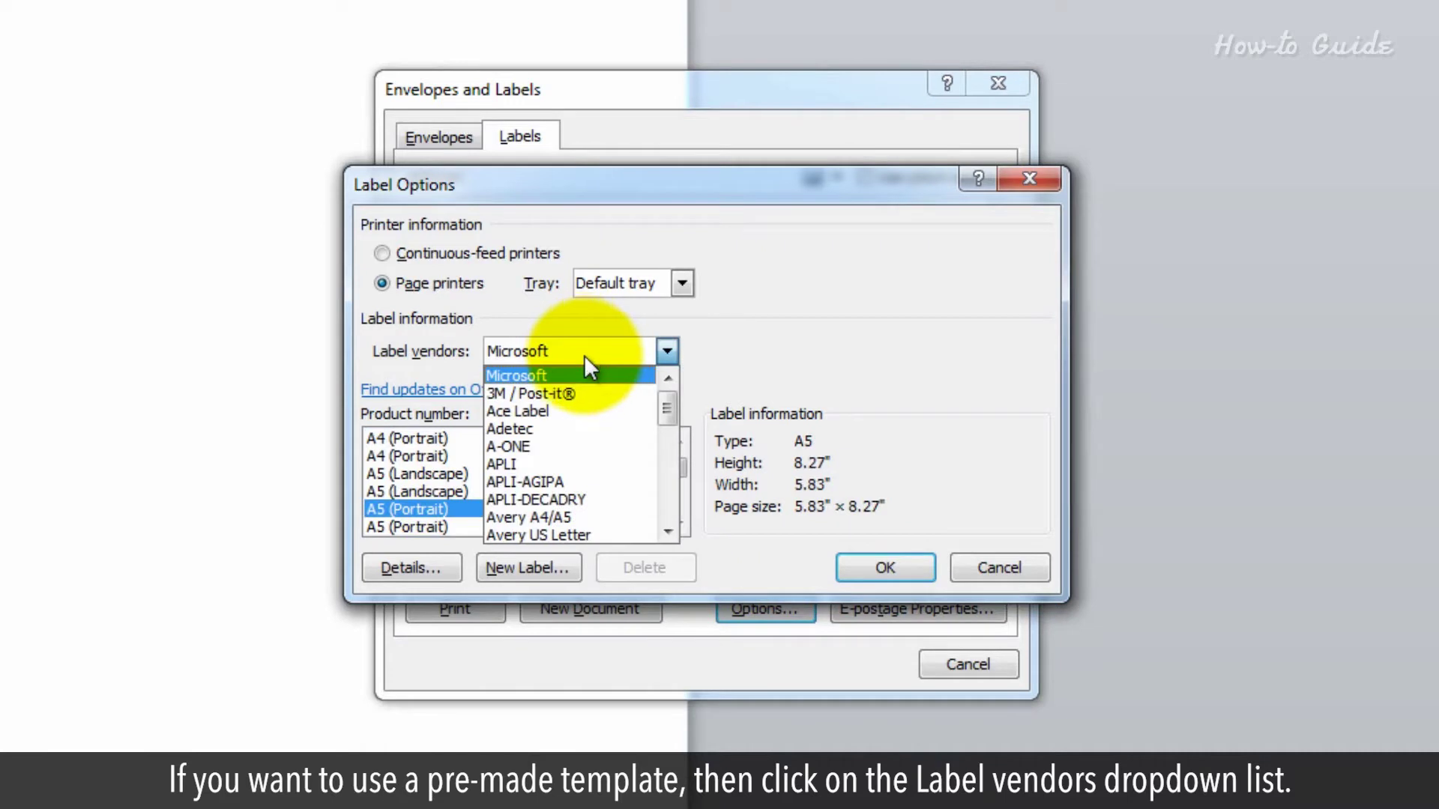
mouse_move(665, 391)
left_mouse_down()
mouse_move(660, 505)
mouse_move(672, 394)
left_mouse_up()
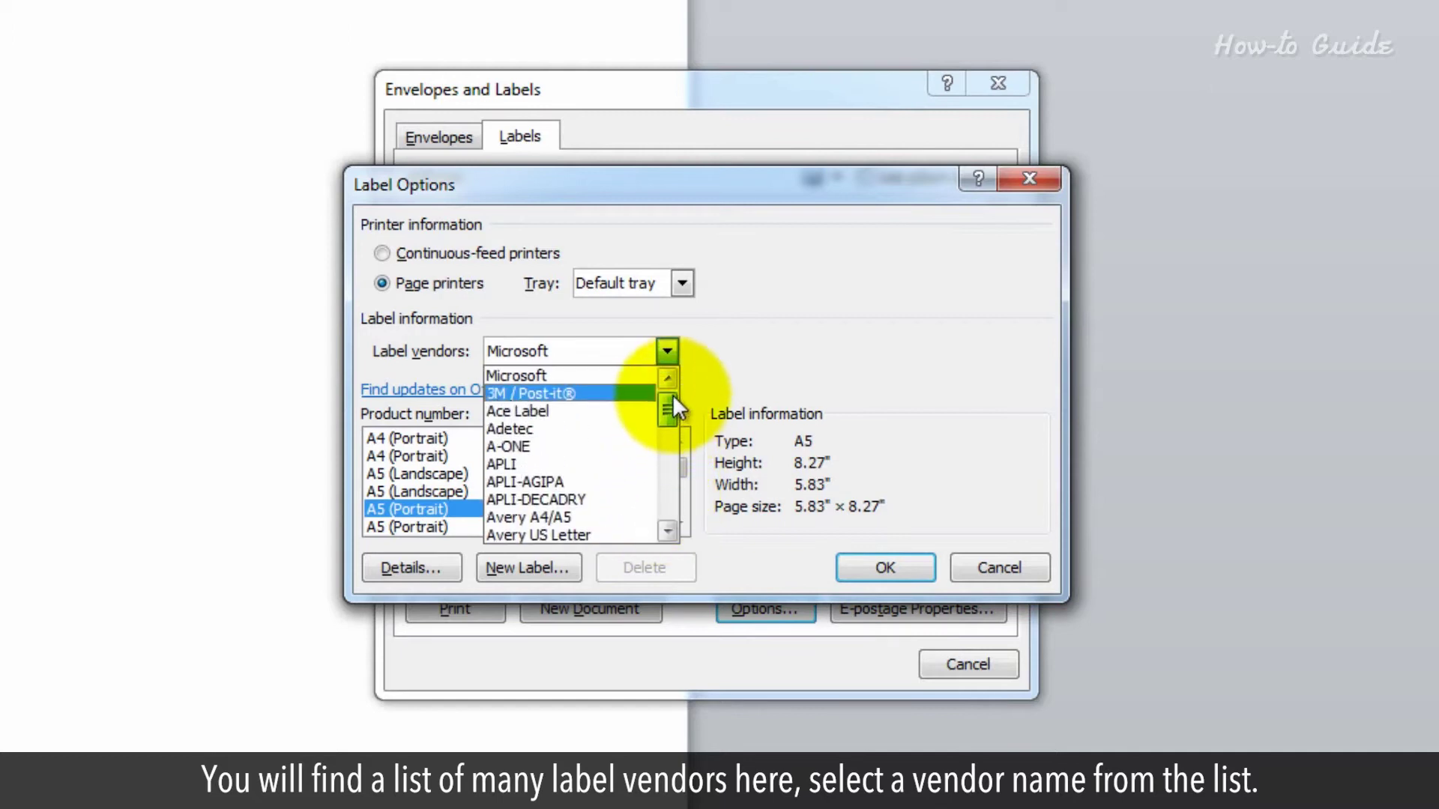
left_click(636, 373)
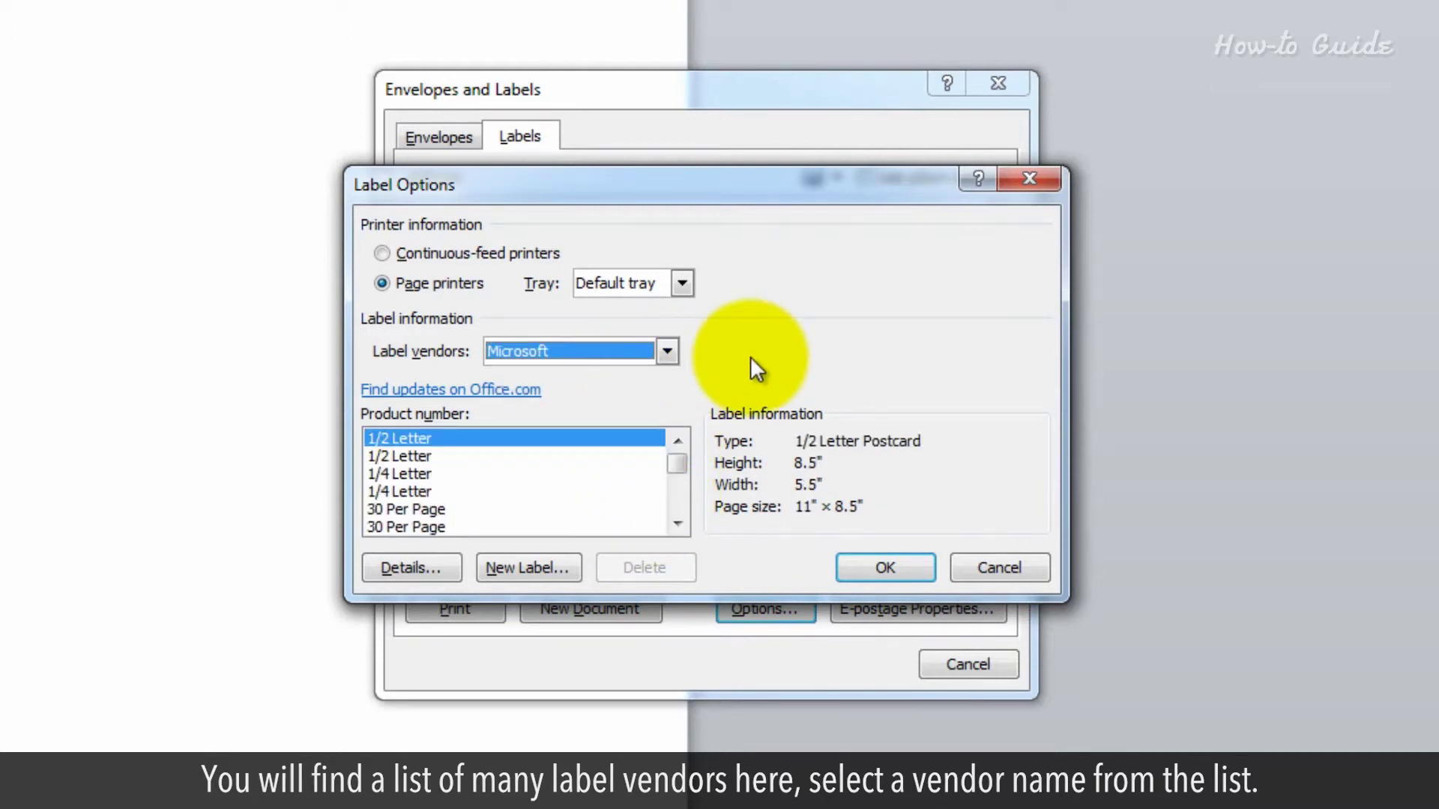
left_click(405, 474)
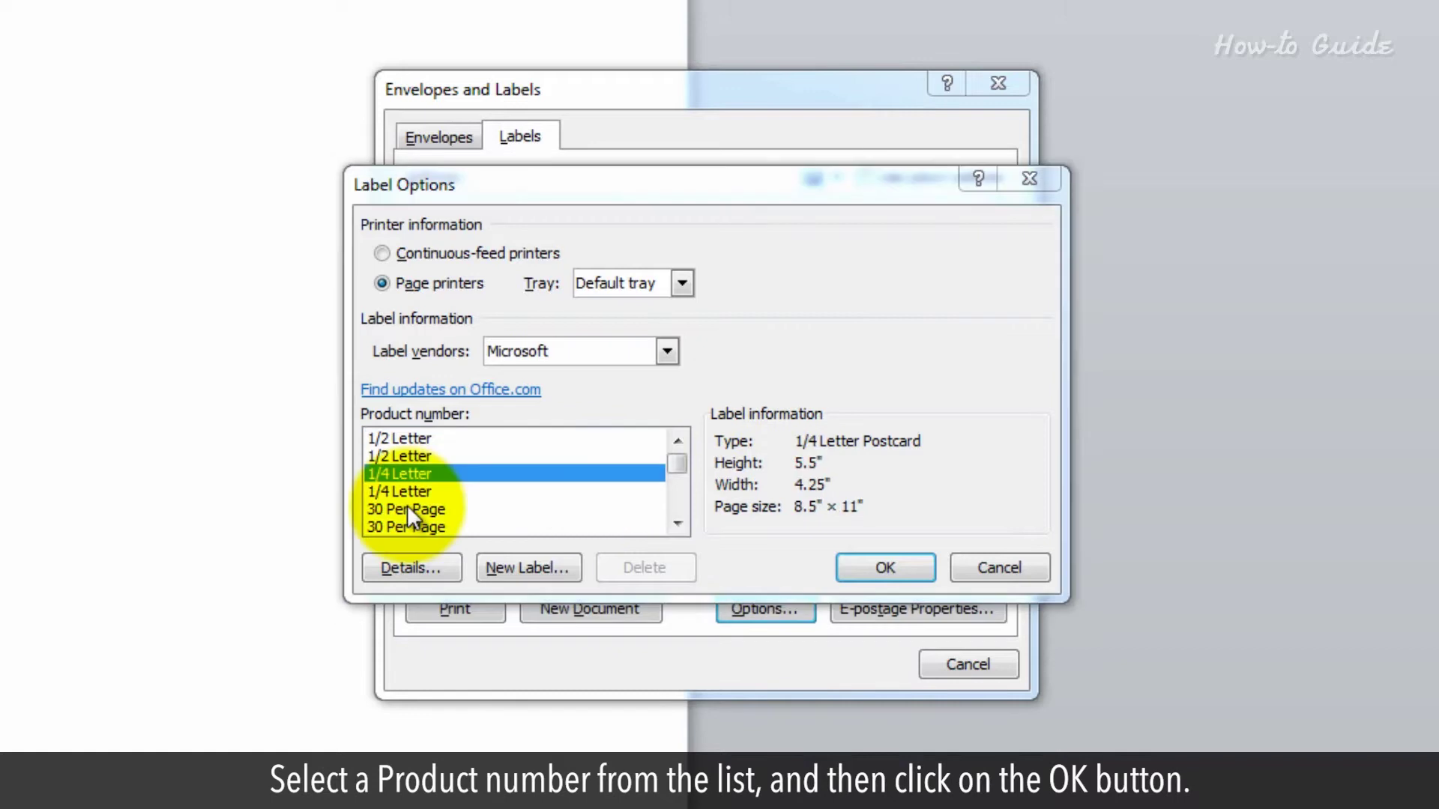
left_click(407, 509)
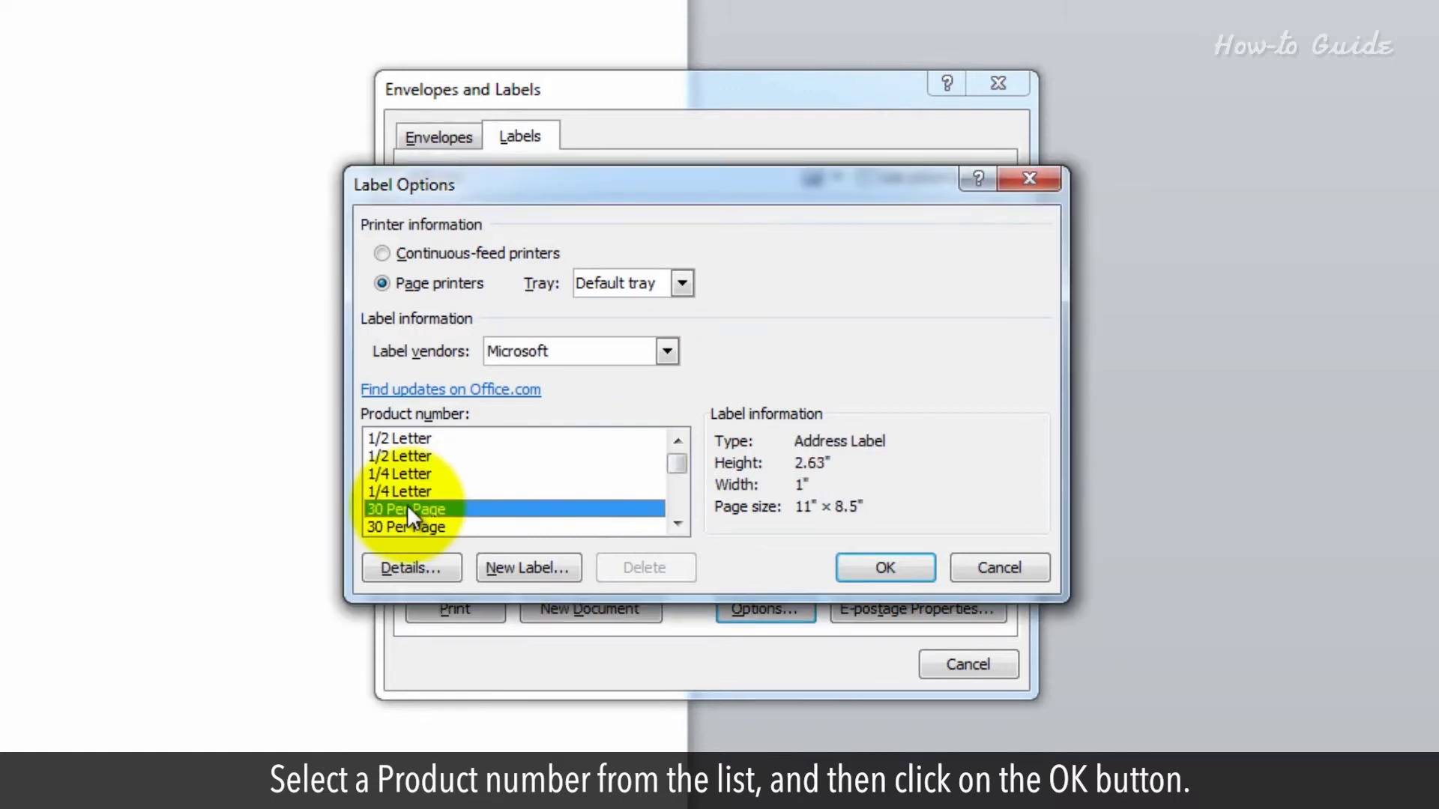
left_click(907, 569)
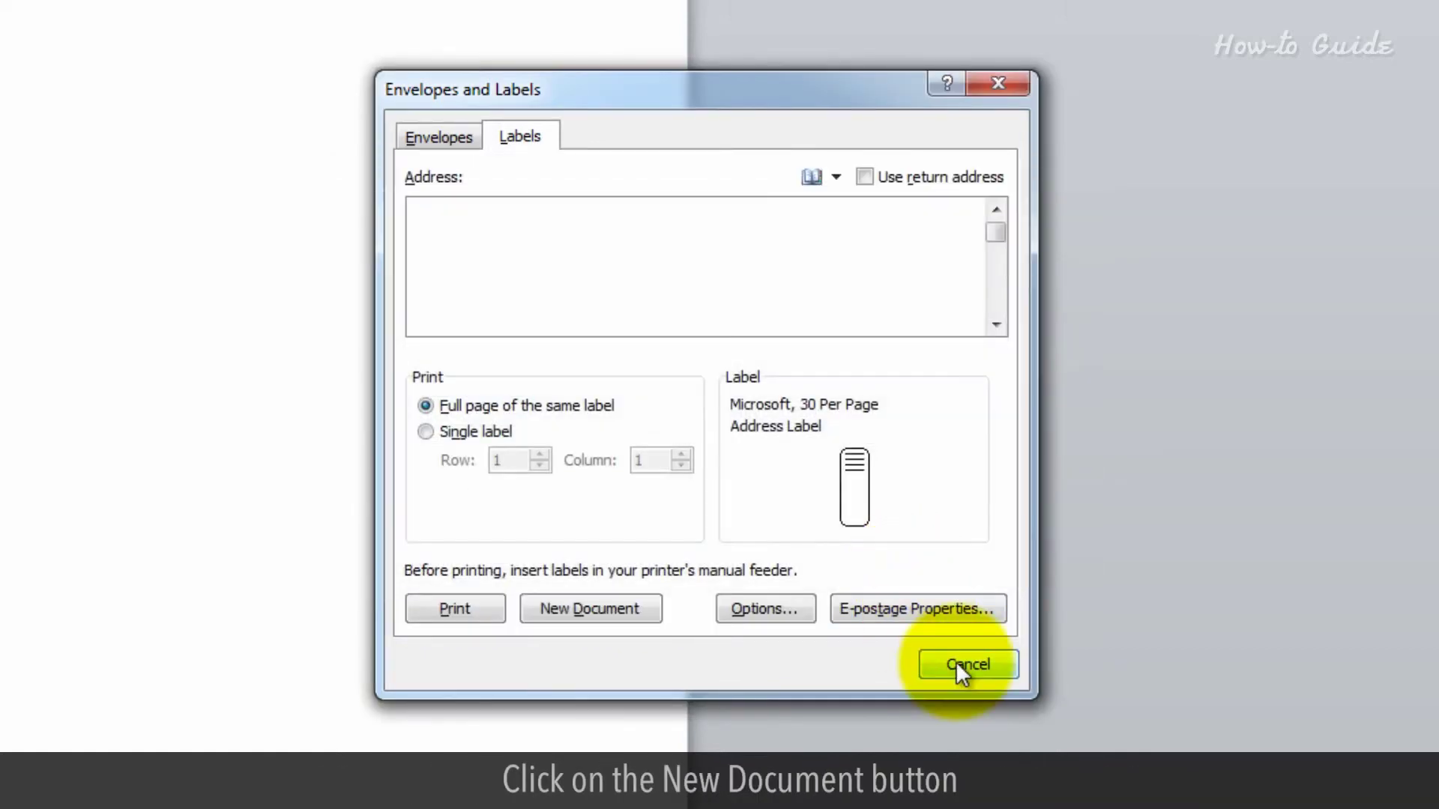
Step: Generate a Labels2 sheet of 30-per-page labels, then close it without saving
left_click(623, 610)
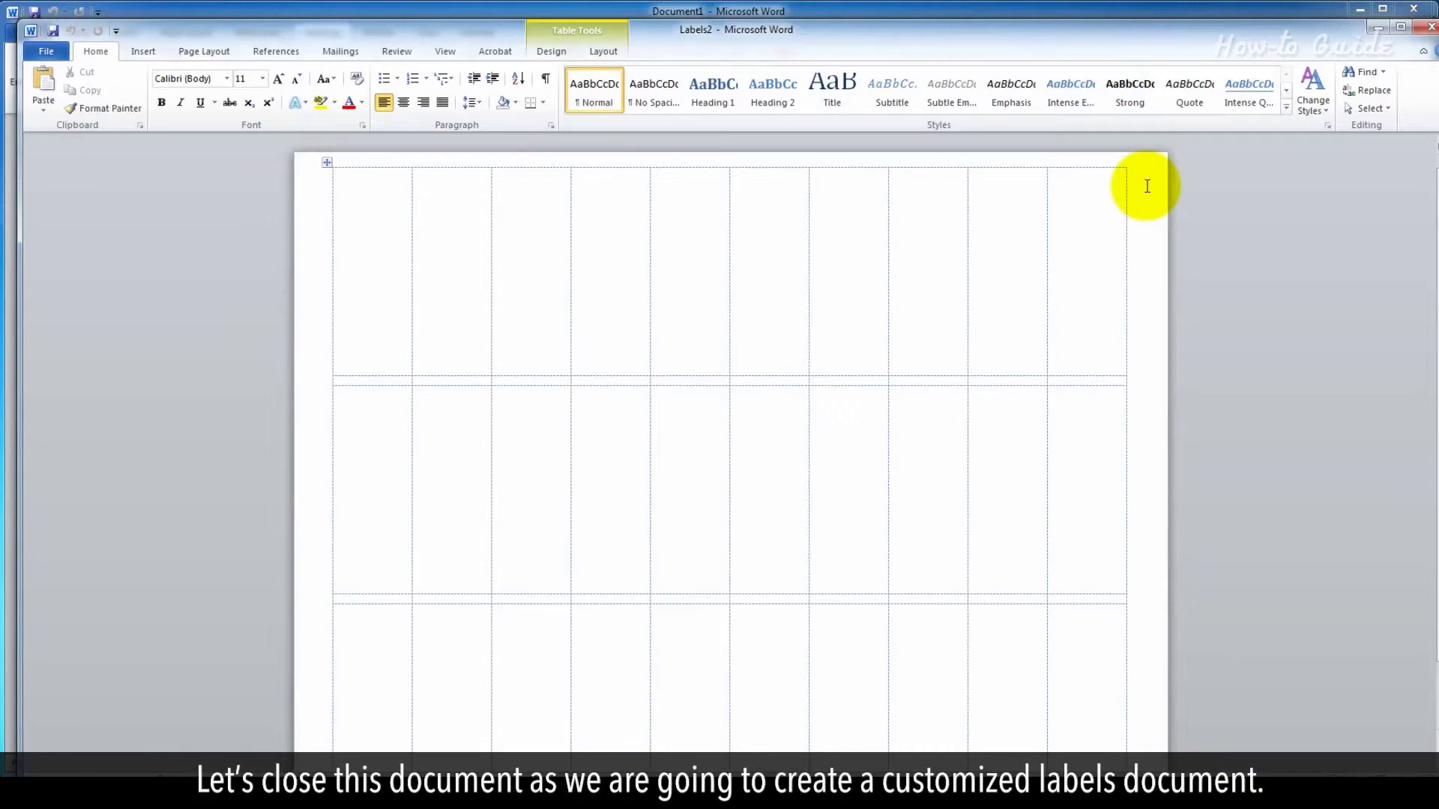
left_click(1432, 28)
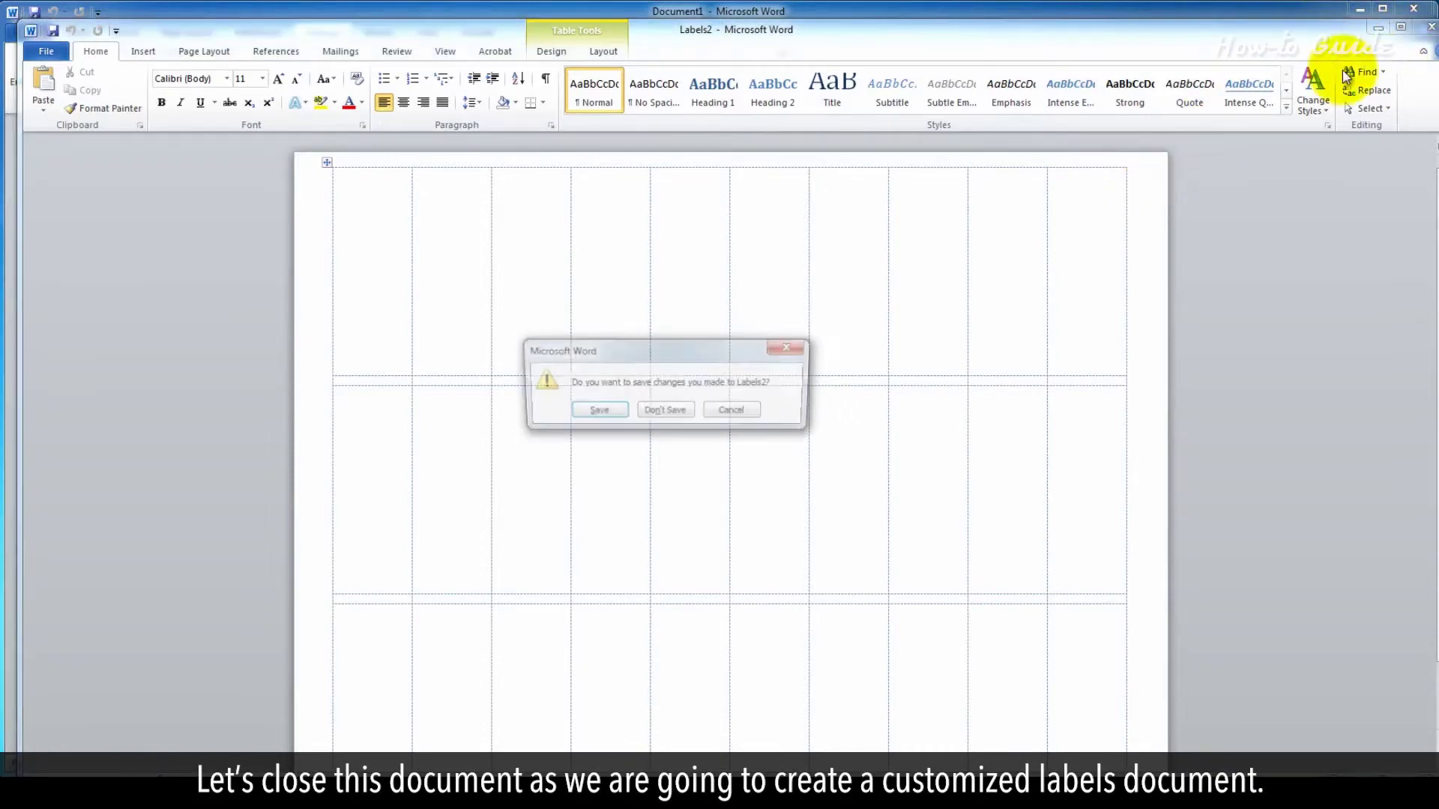
left_click(662, 412)
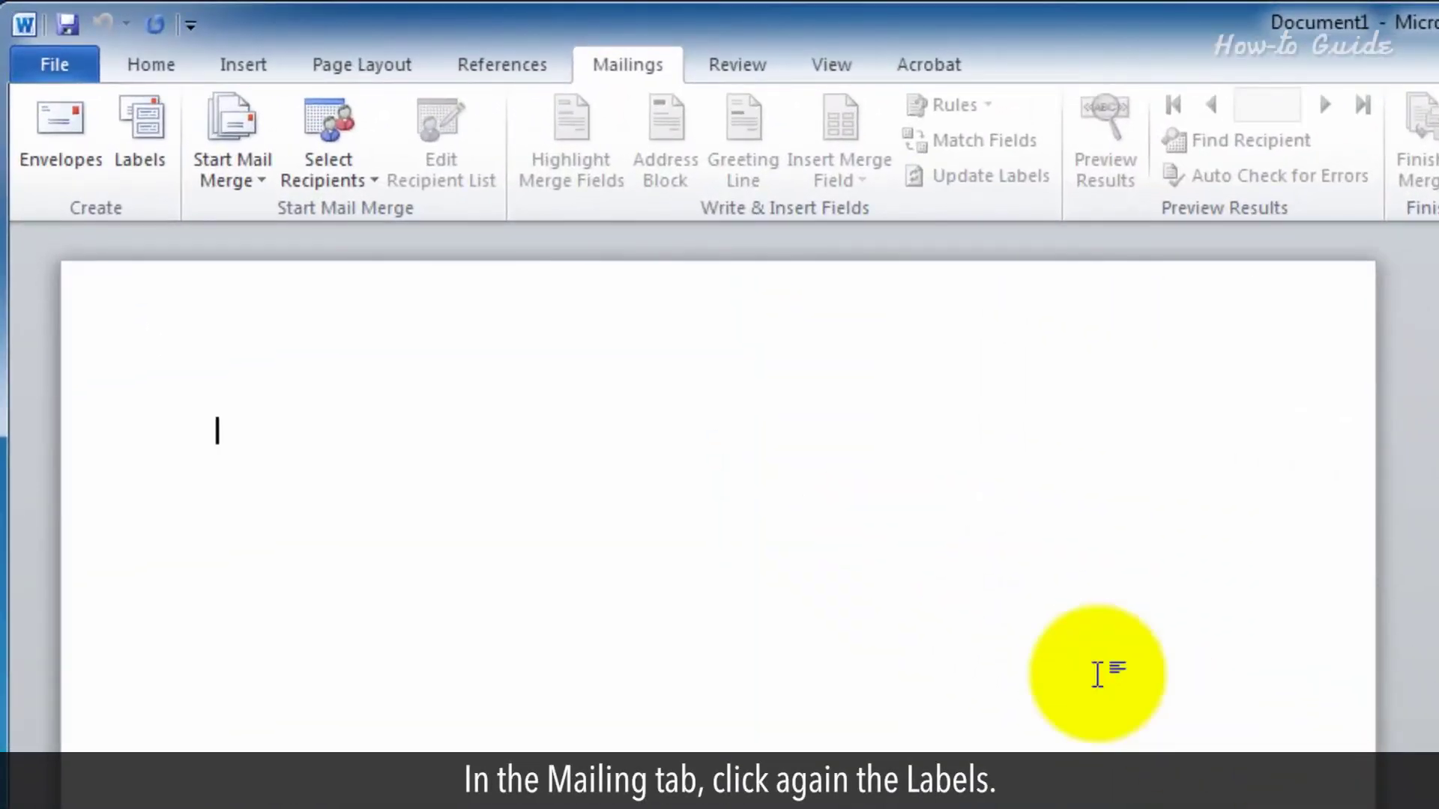
Step: Start a new custom label in Label Details and name it My Custom Labels
left_click(143, 139)
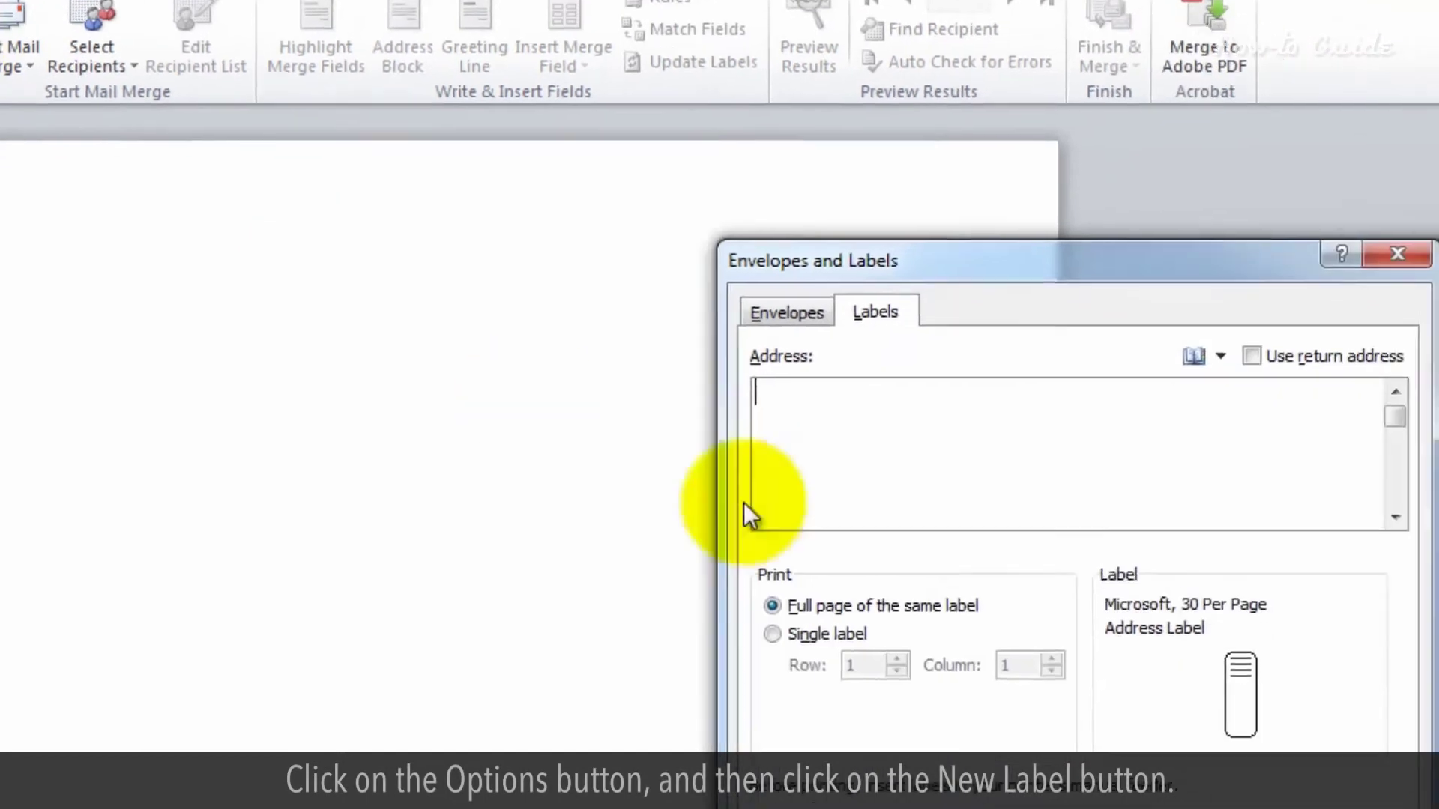
left_click(768, 537)
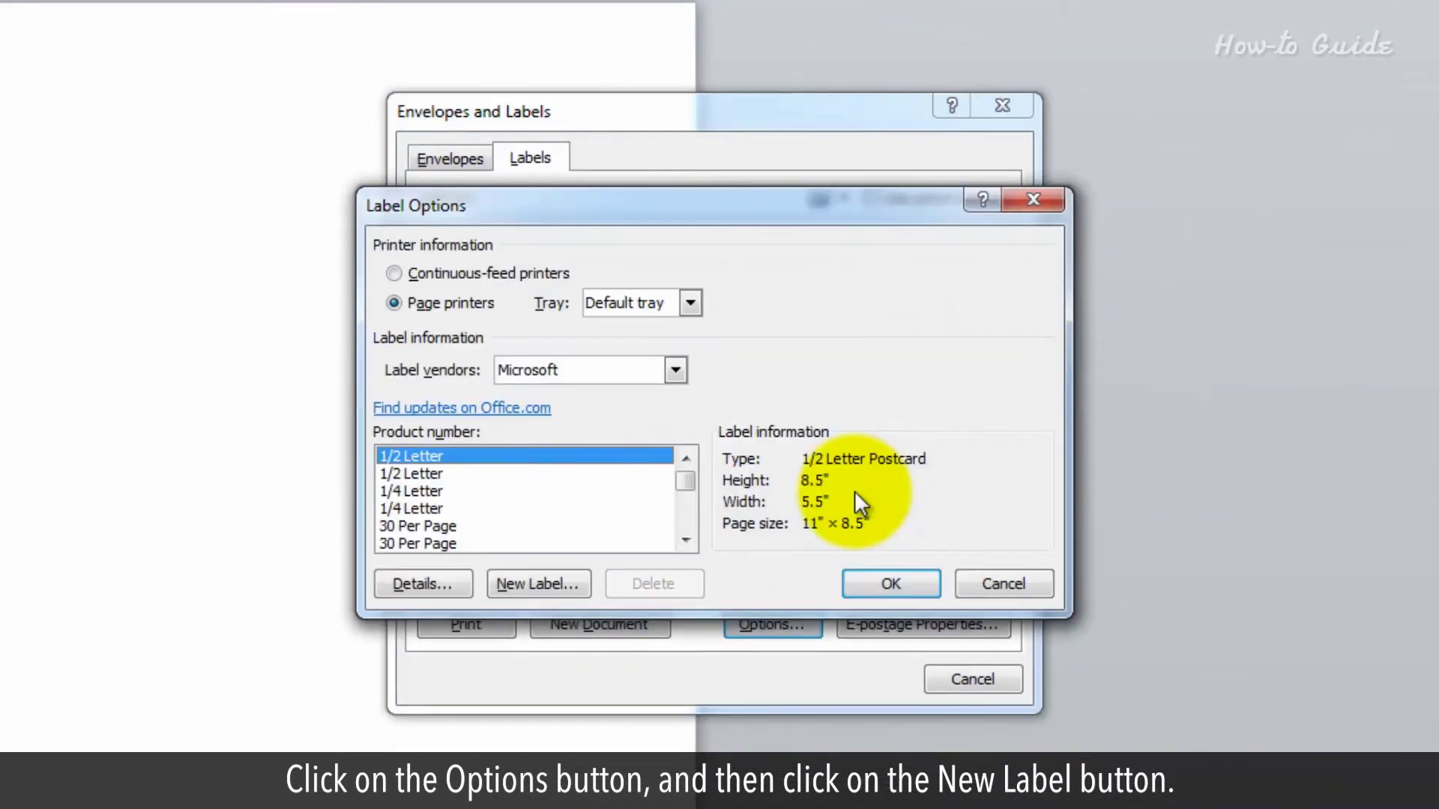
left_click(558, 586)
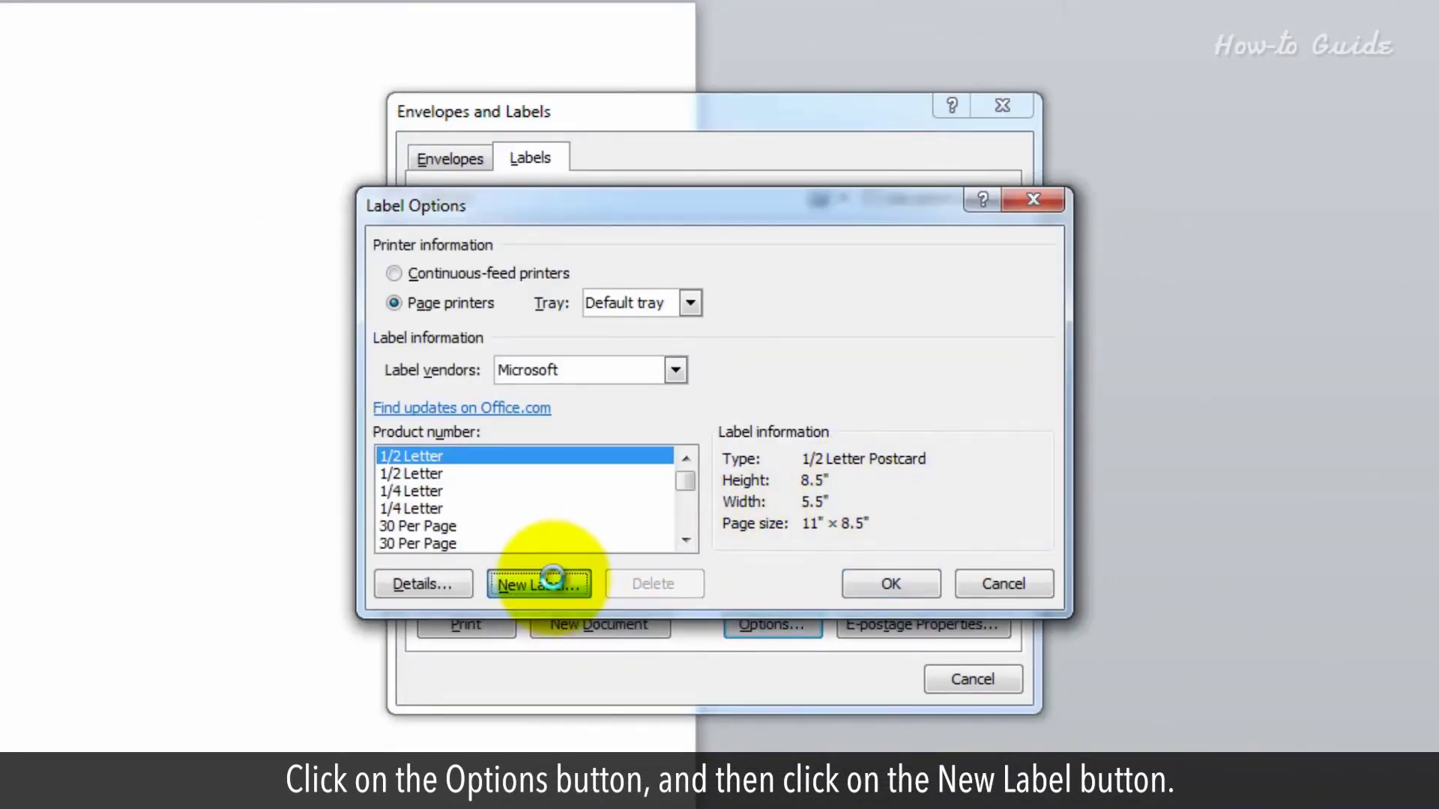
key("shift+End")
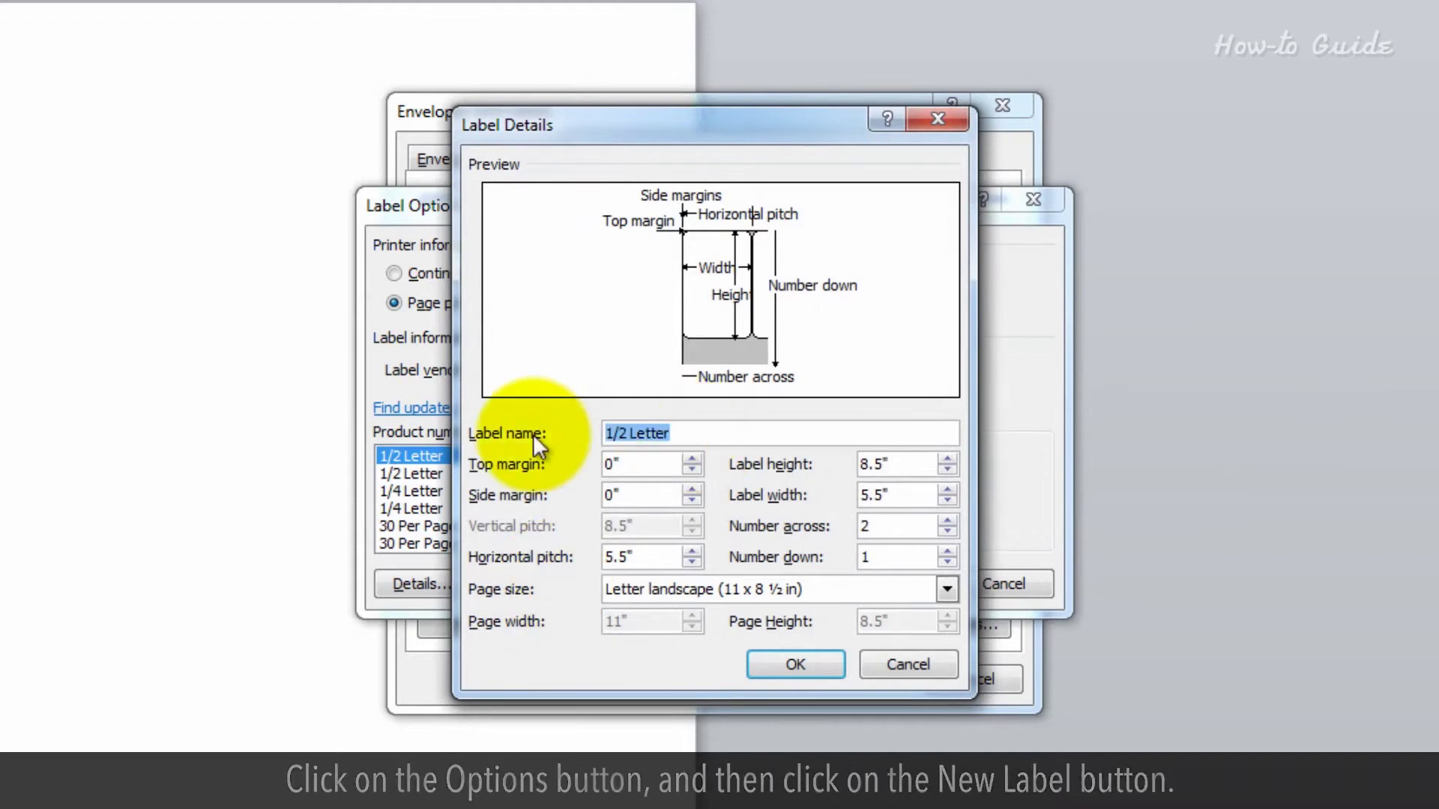
type("My Custom")
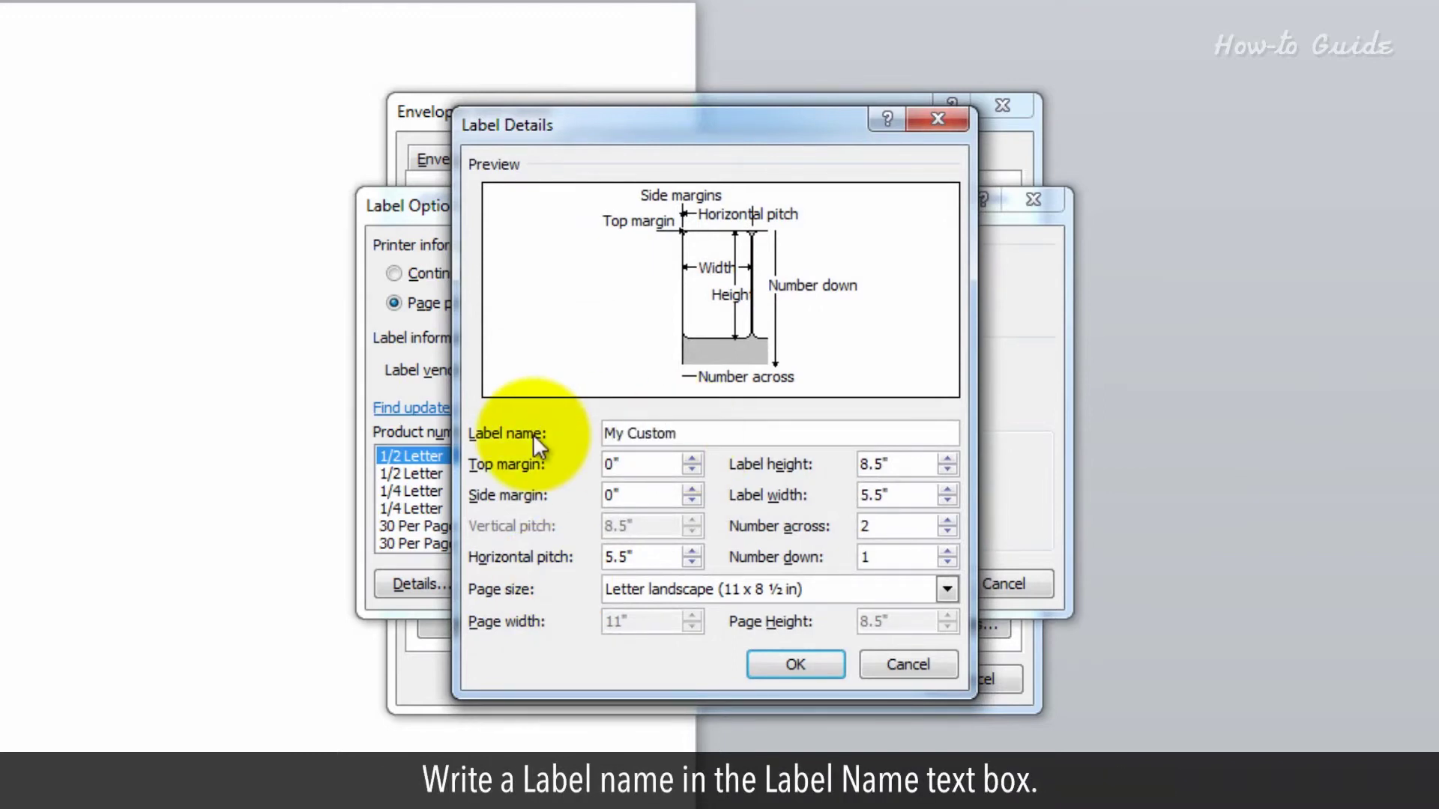
type(" Labels")
Step: Set label height 0.8", width 2.1", 3 across and 10 down
left_click_drag(897, 464, 840, 464)
type("0.8\"")
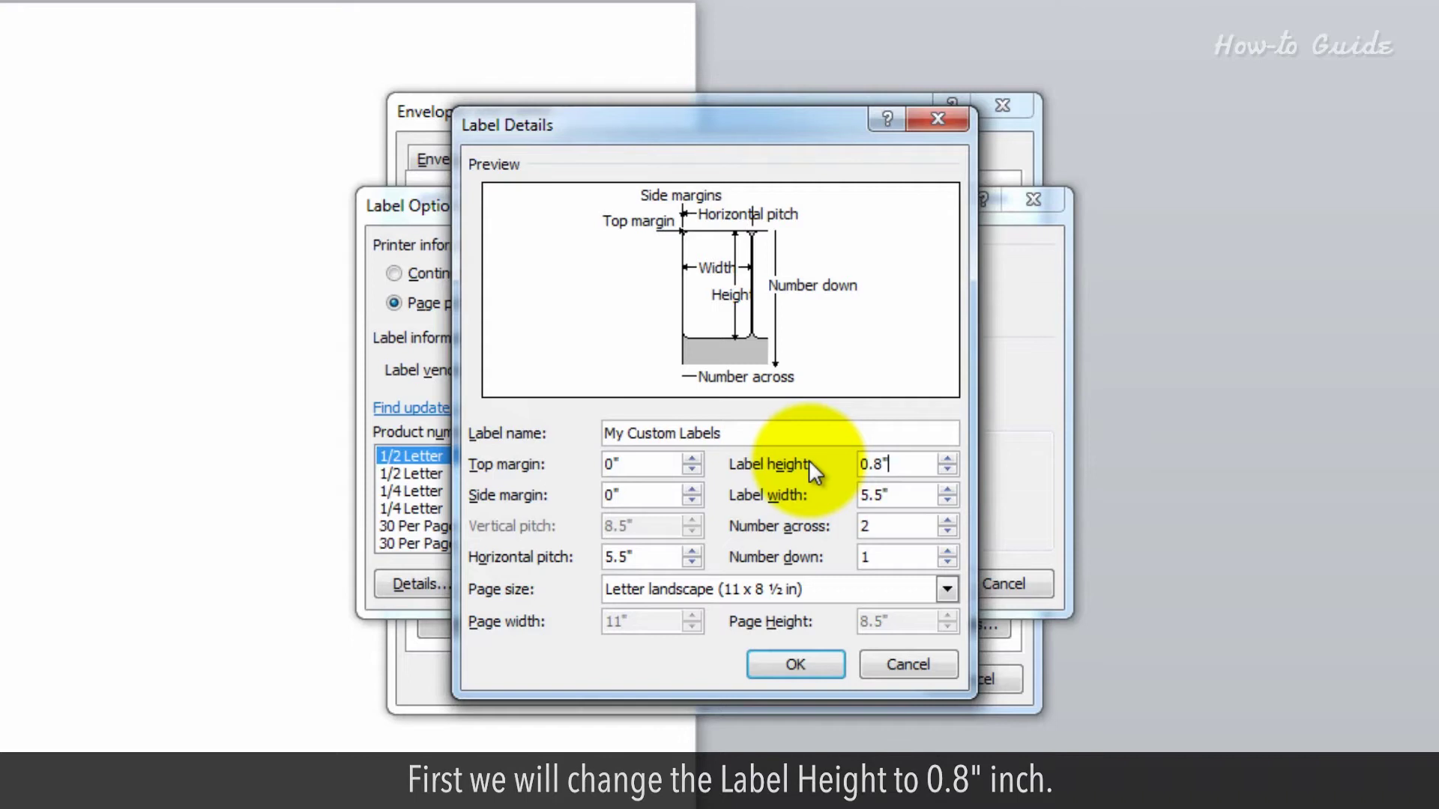
left_click_drag(899, 494, 798, 499)
type("2.1\"")
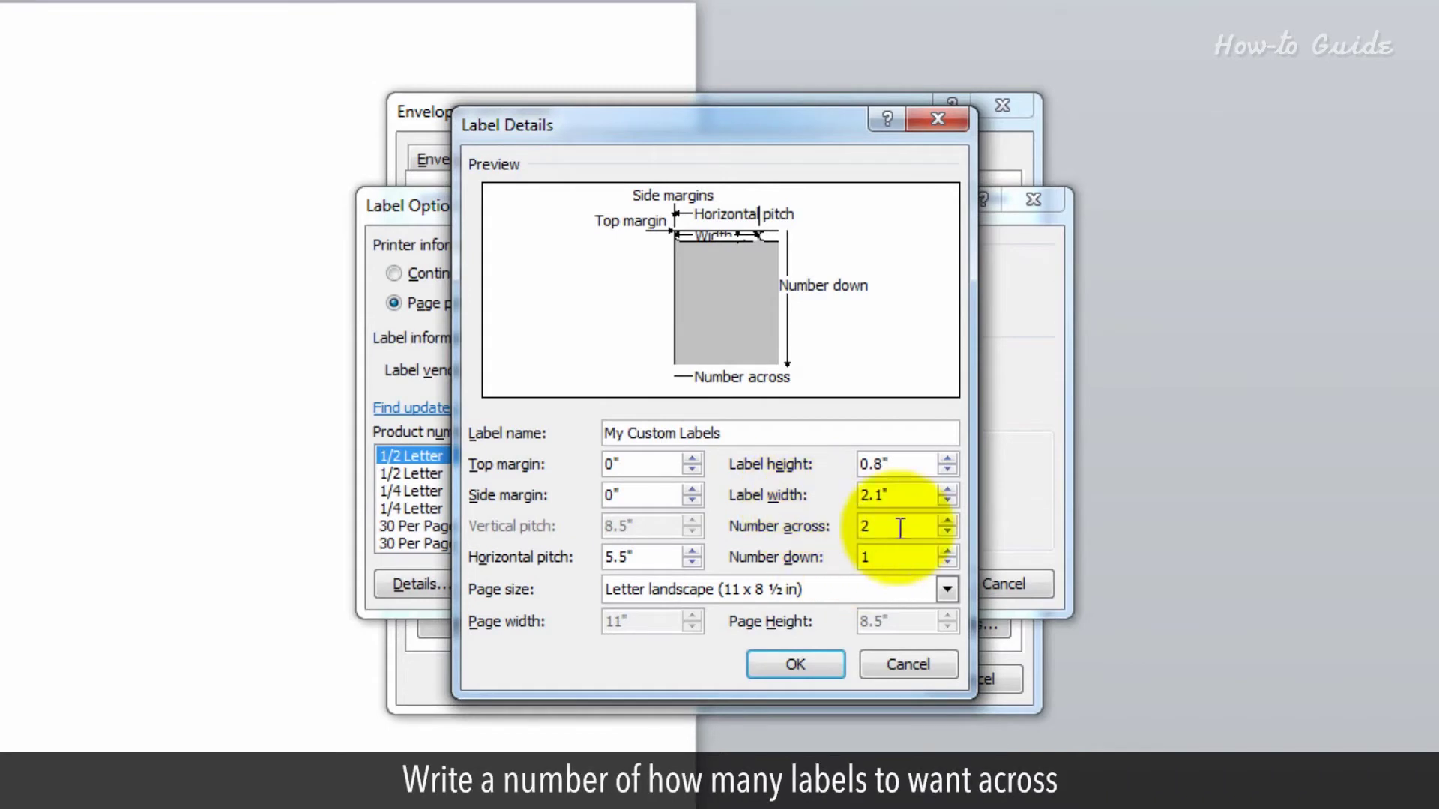
left_click_drag(900, 526, 836, 524)
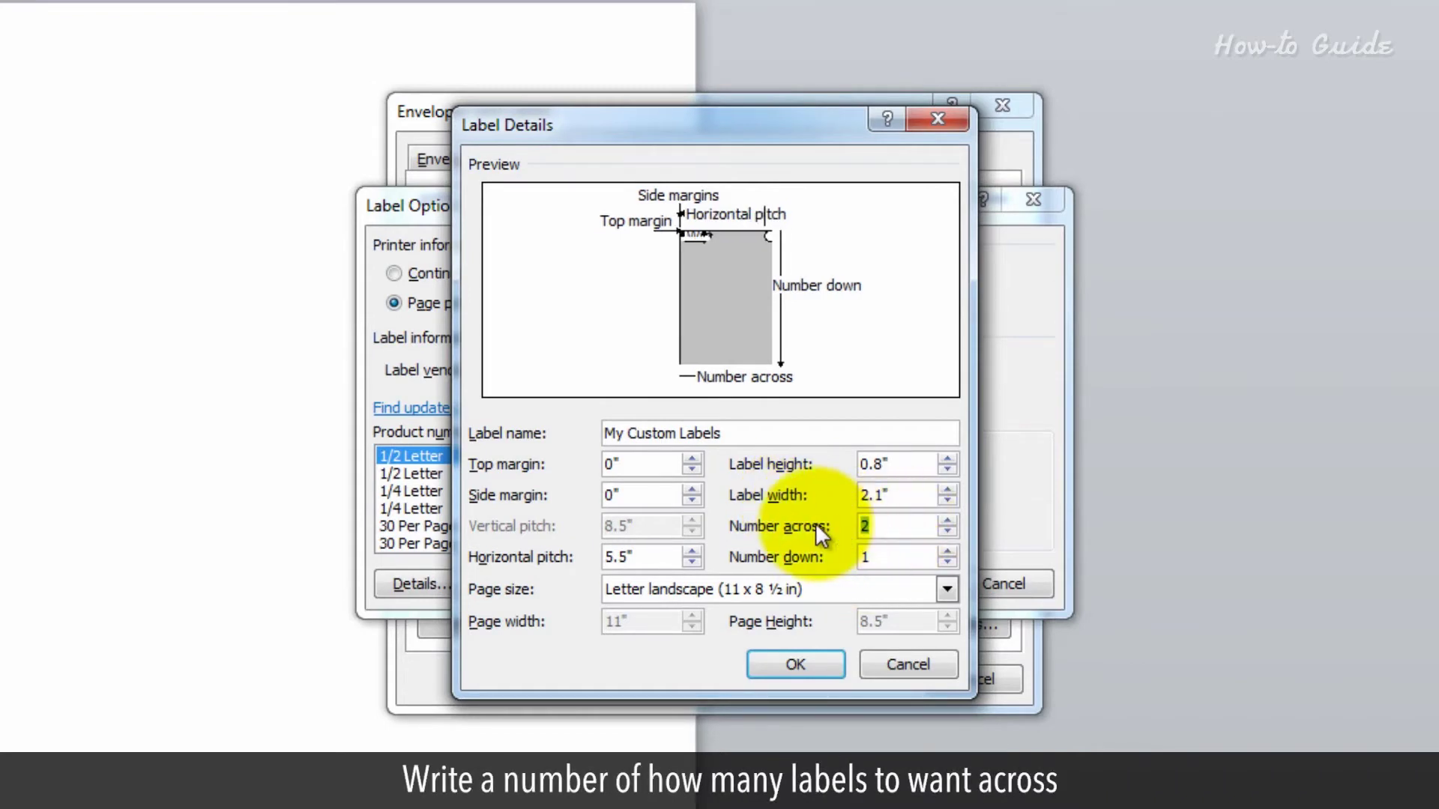
type("3")
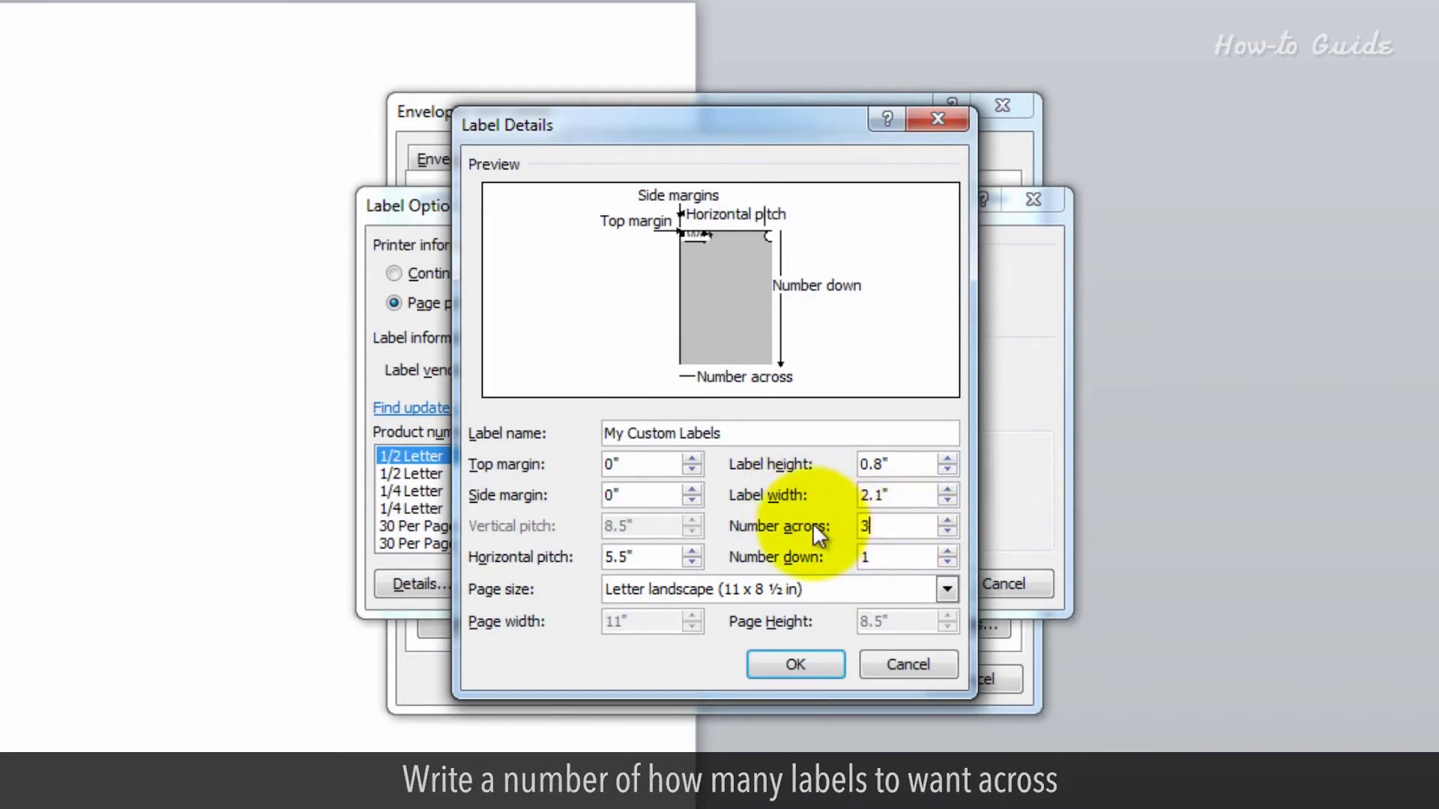
left_click(863, 556)
double_click(864, 556)
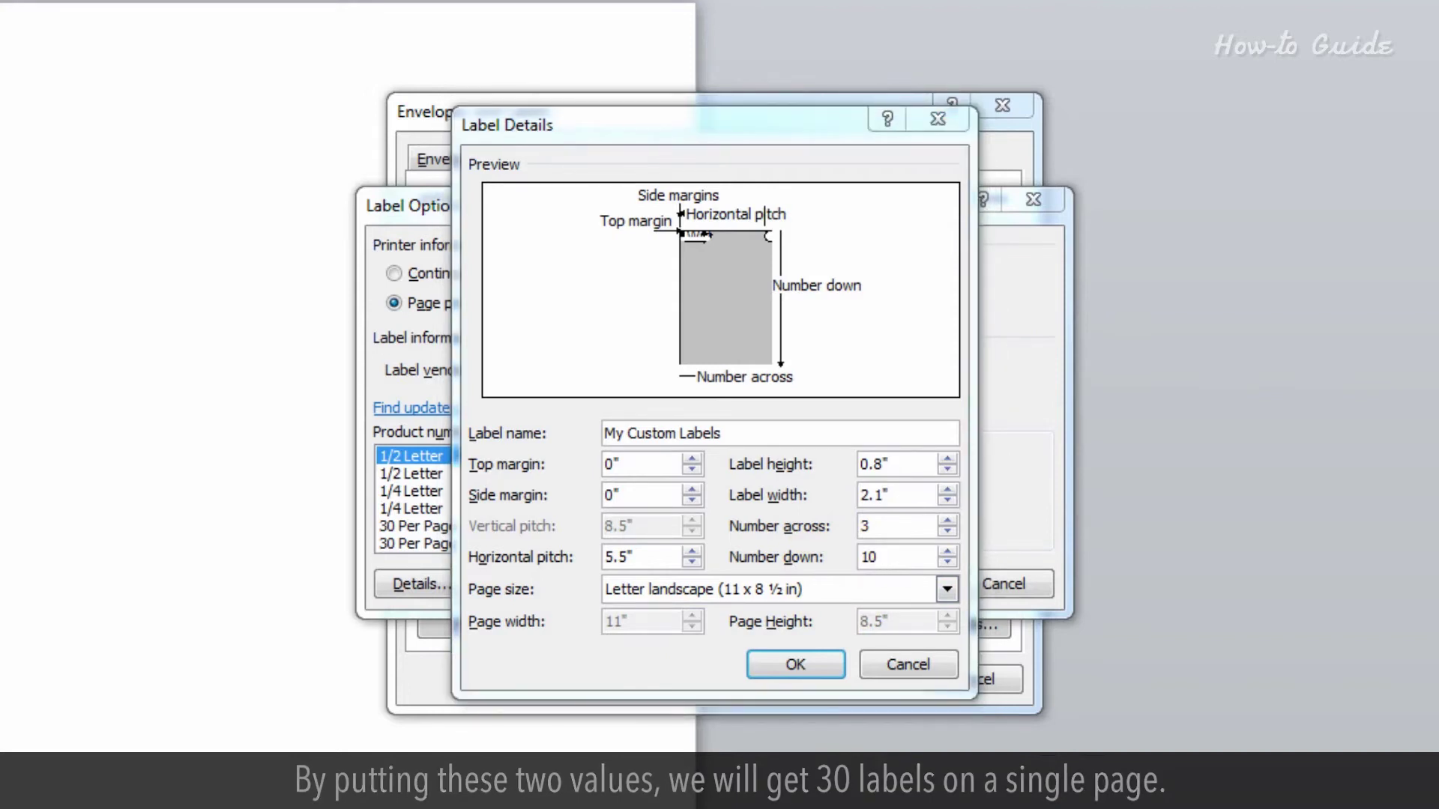
Step: Set the custom label's top margin to 0.5" and side margin to 0.25"
left_click(760, 116)
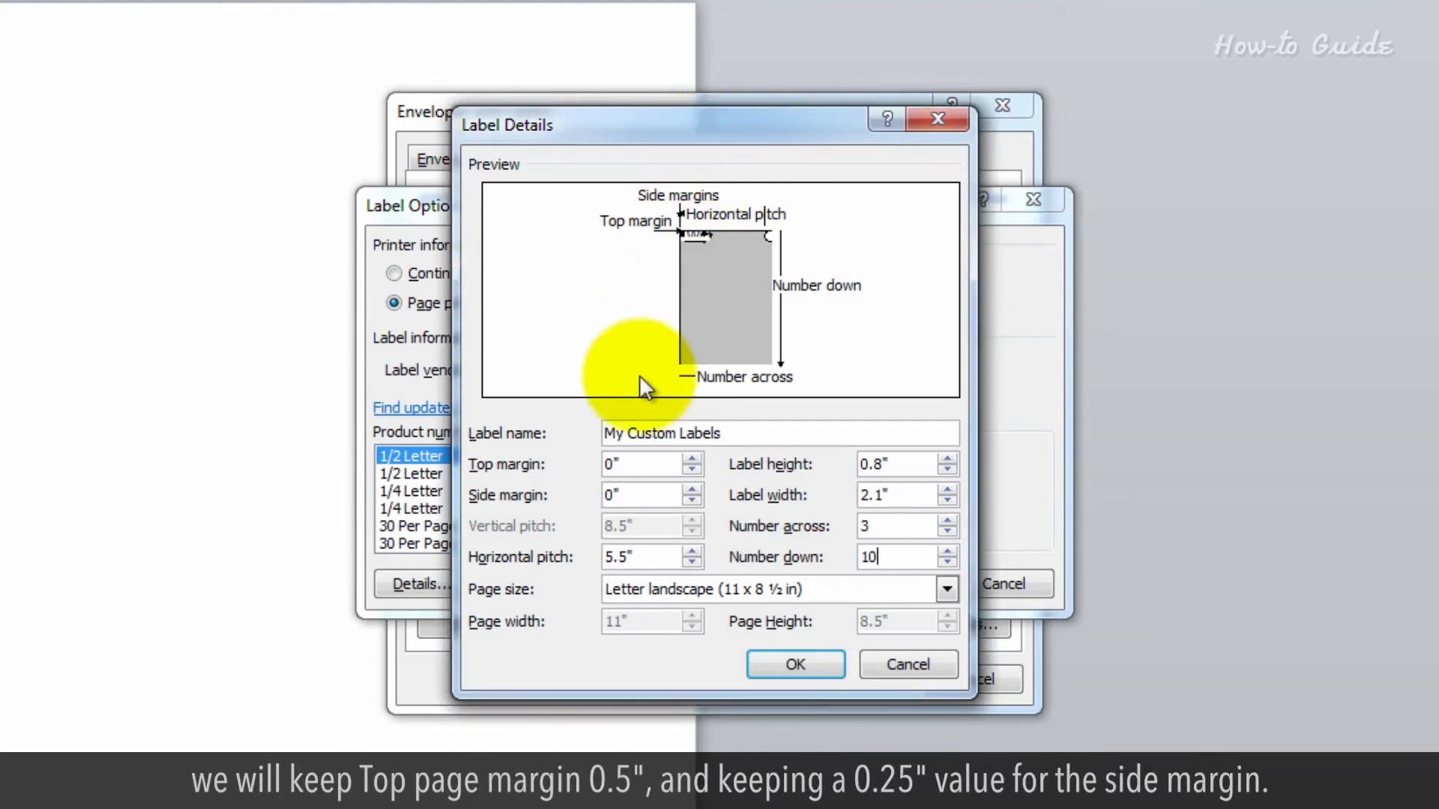
double_click(633, 463)
type("0.5")
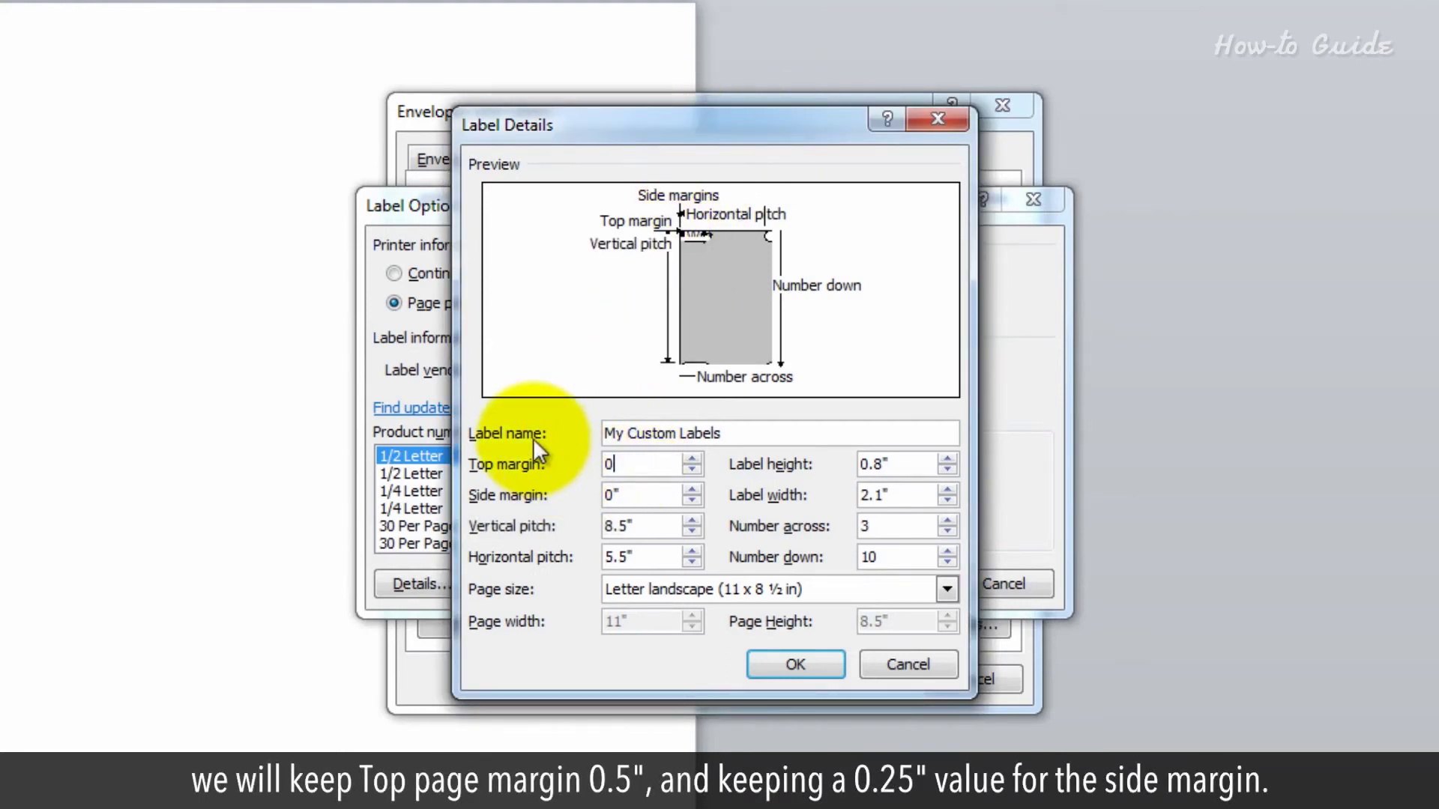
double_click(649, 492)
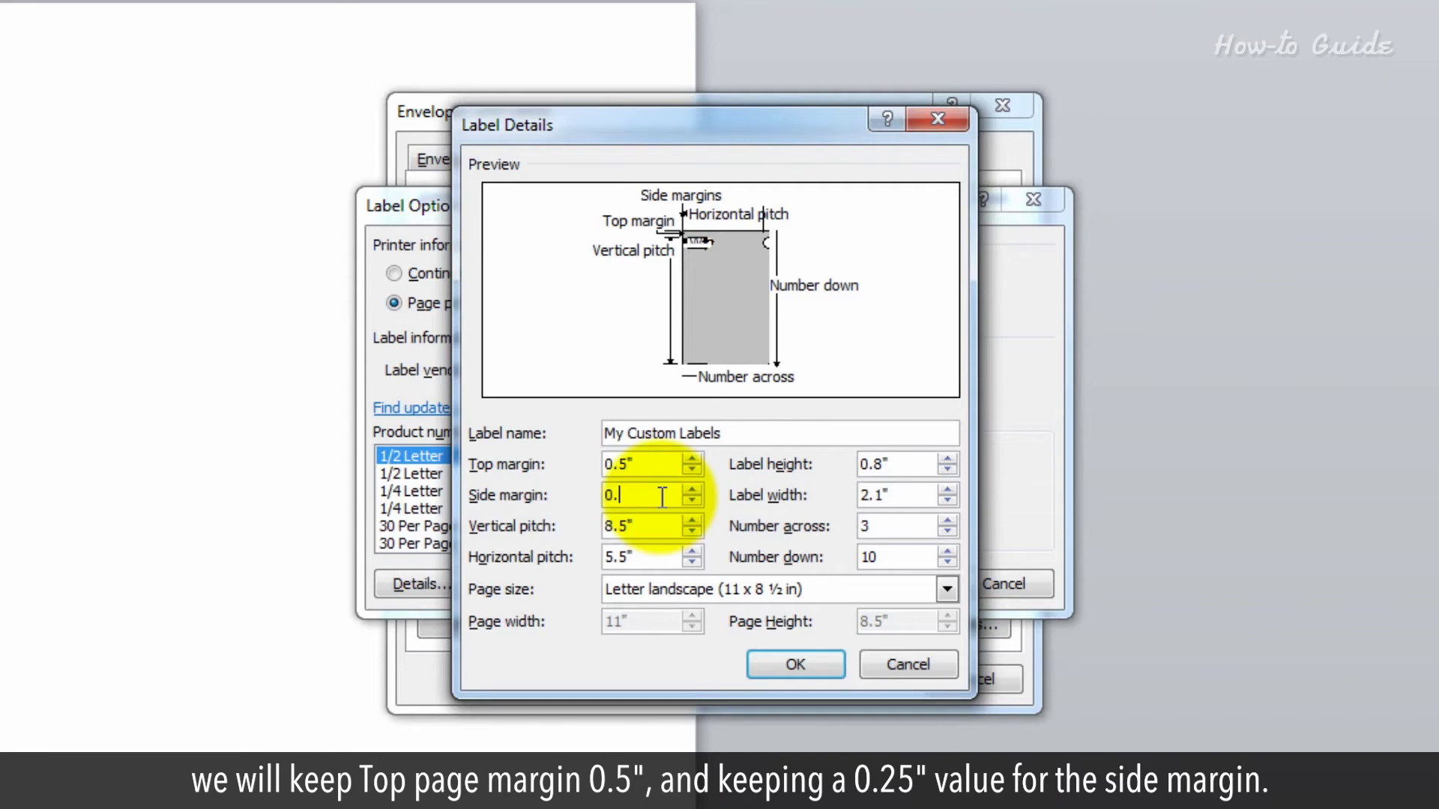
type("0.25\"")
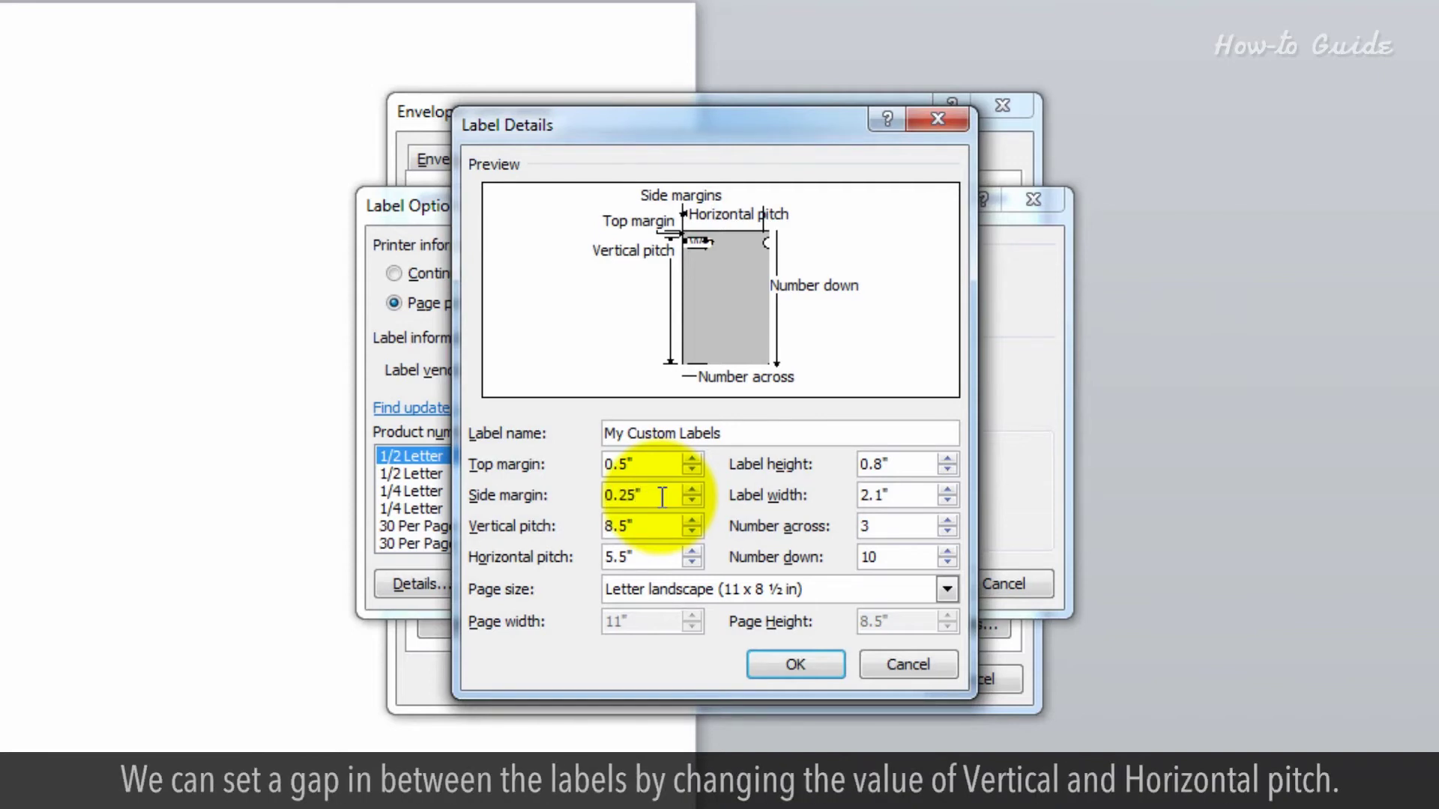
Step: Change vertical pitch from 8.5" to 1" and horizontal pitch from 5.5" to 2.35"
left_click(648, 525)
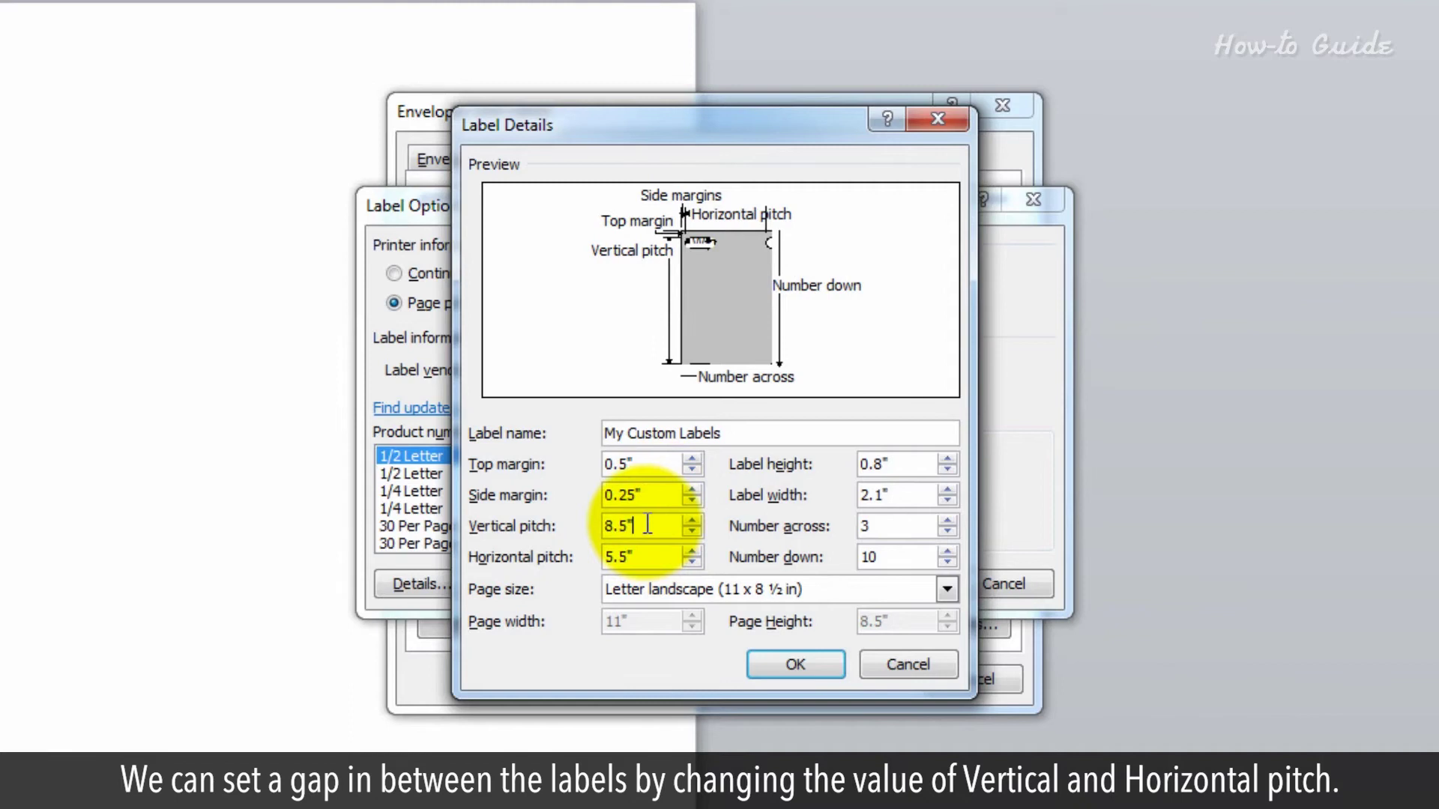
left_click_drag(648, 525, 595, 522)
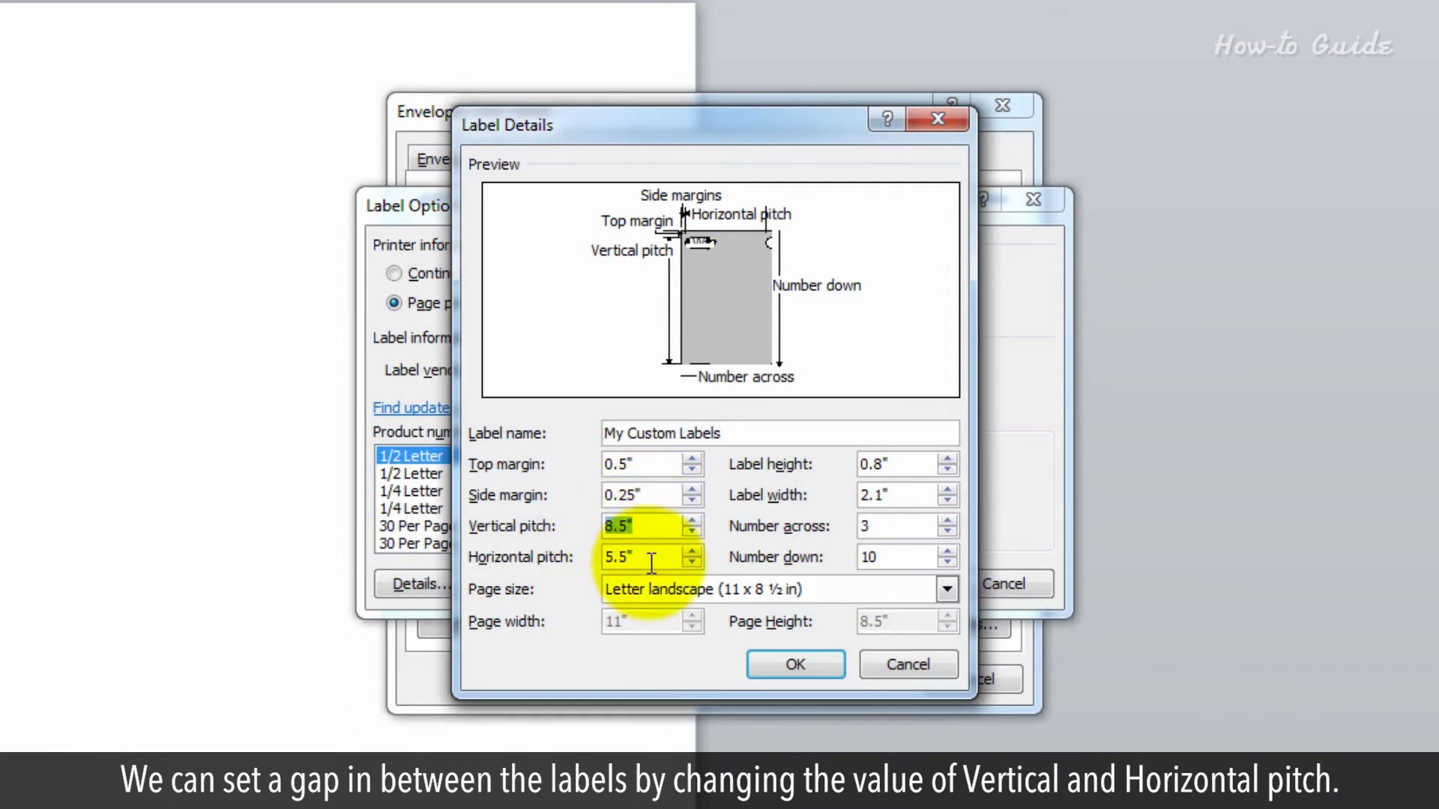
type("1\"")
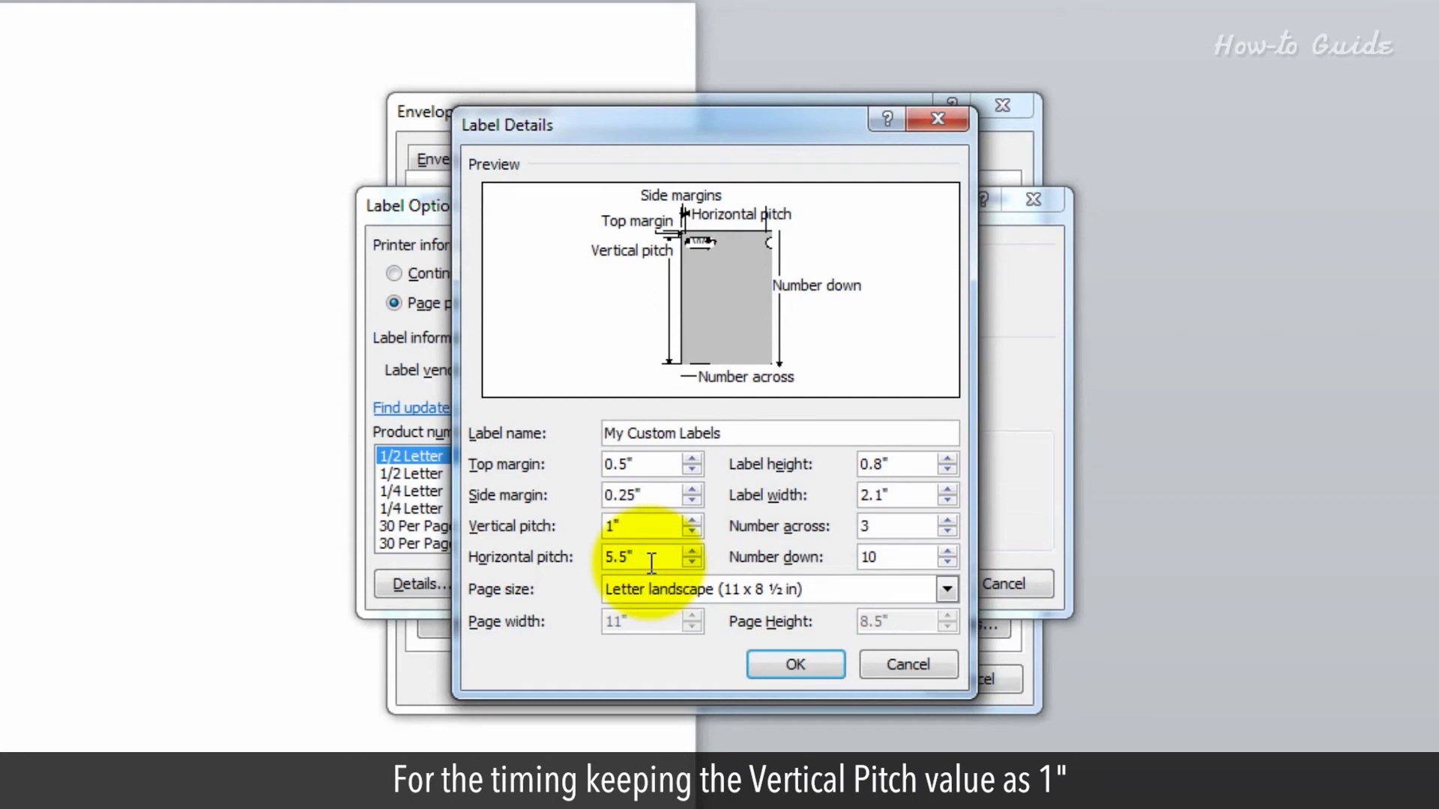
left_click(651, 561)
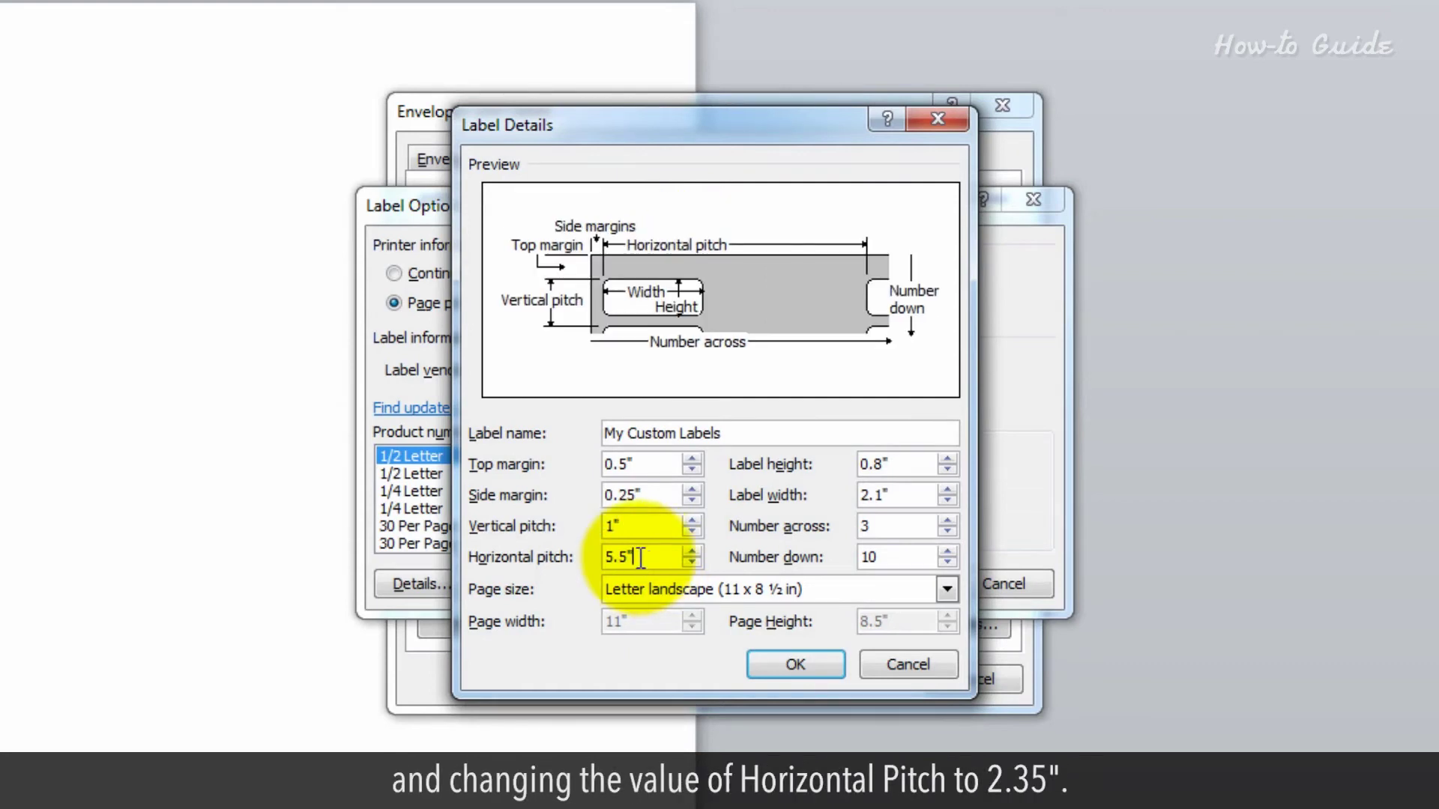
left_click_drag(641, 558, 604, 559)
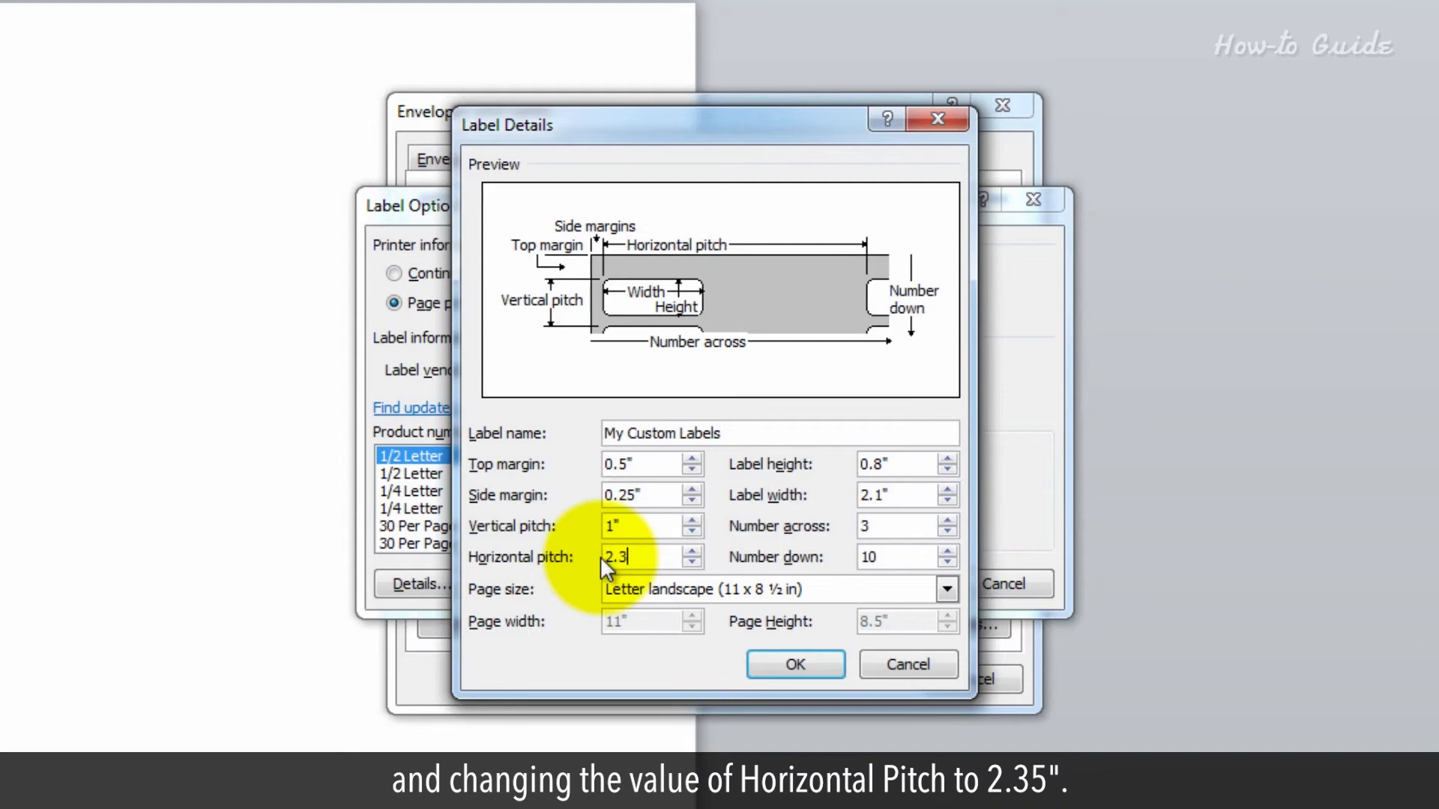
type("2.35\"")
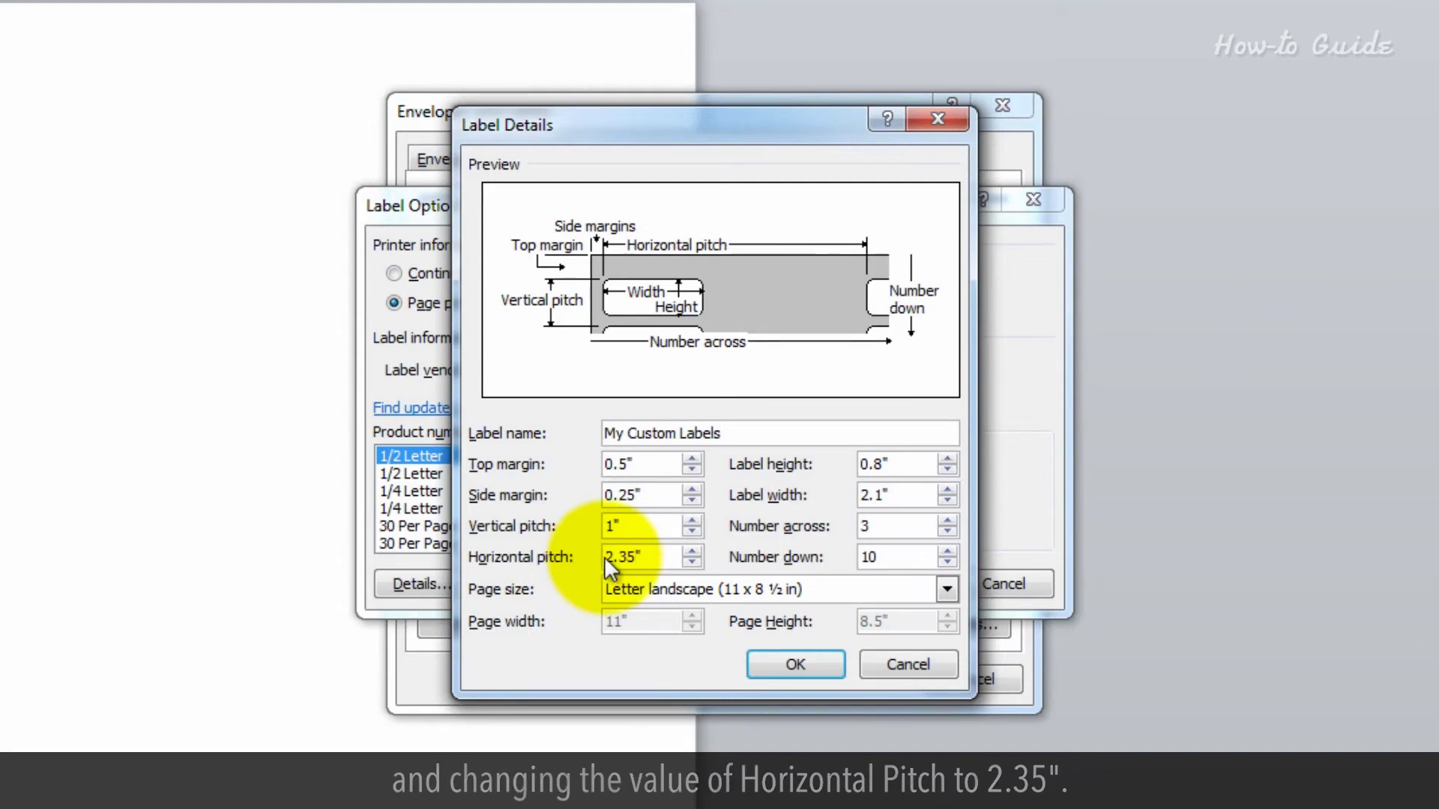
Step: Set the page size to Letter (8½ x 11 in) portrait and accept the My Custom Labels details
left_click(856, 581)
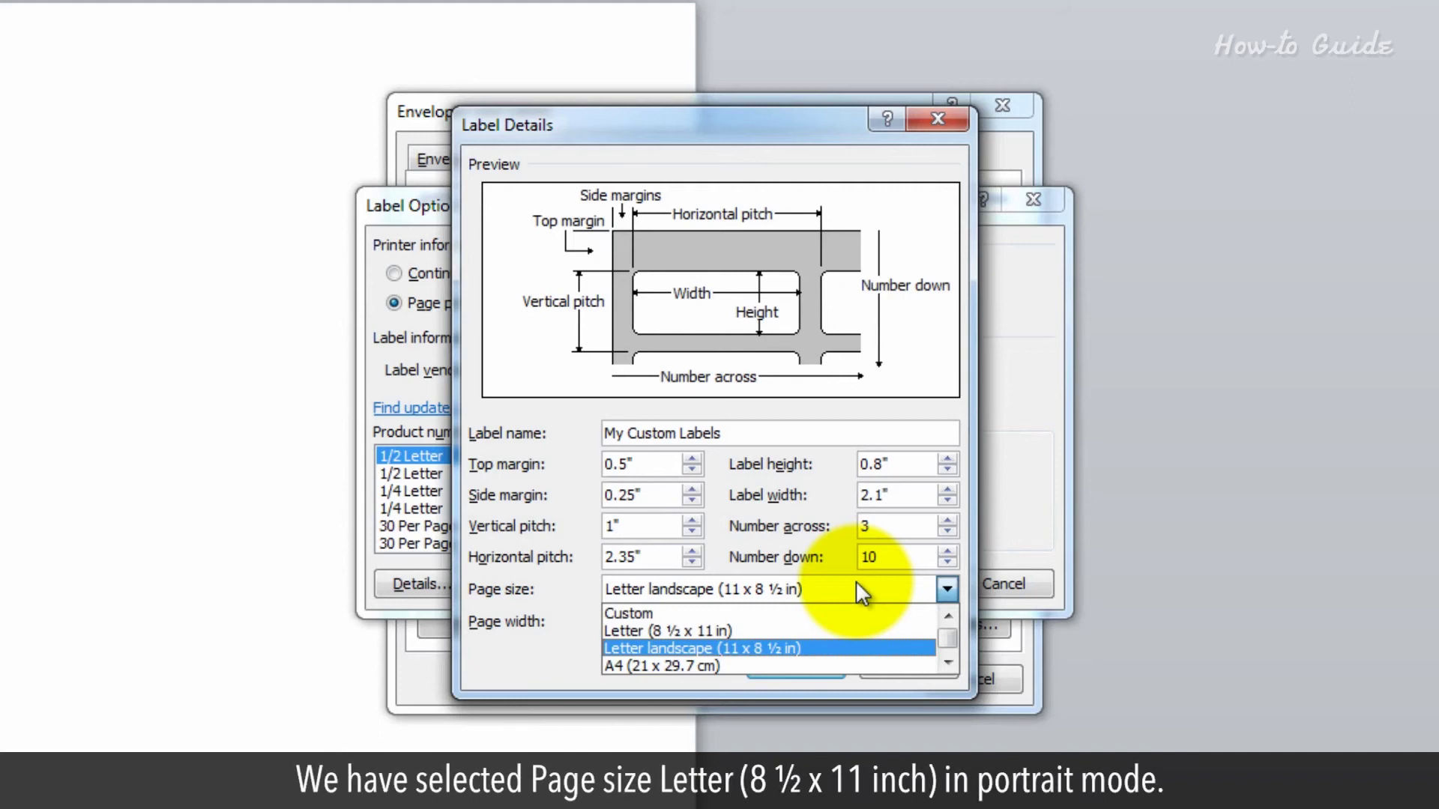
left_click(717, 628)
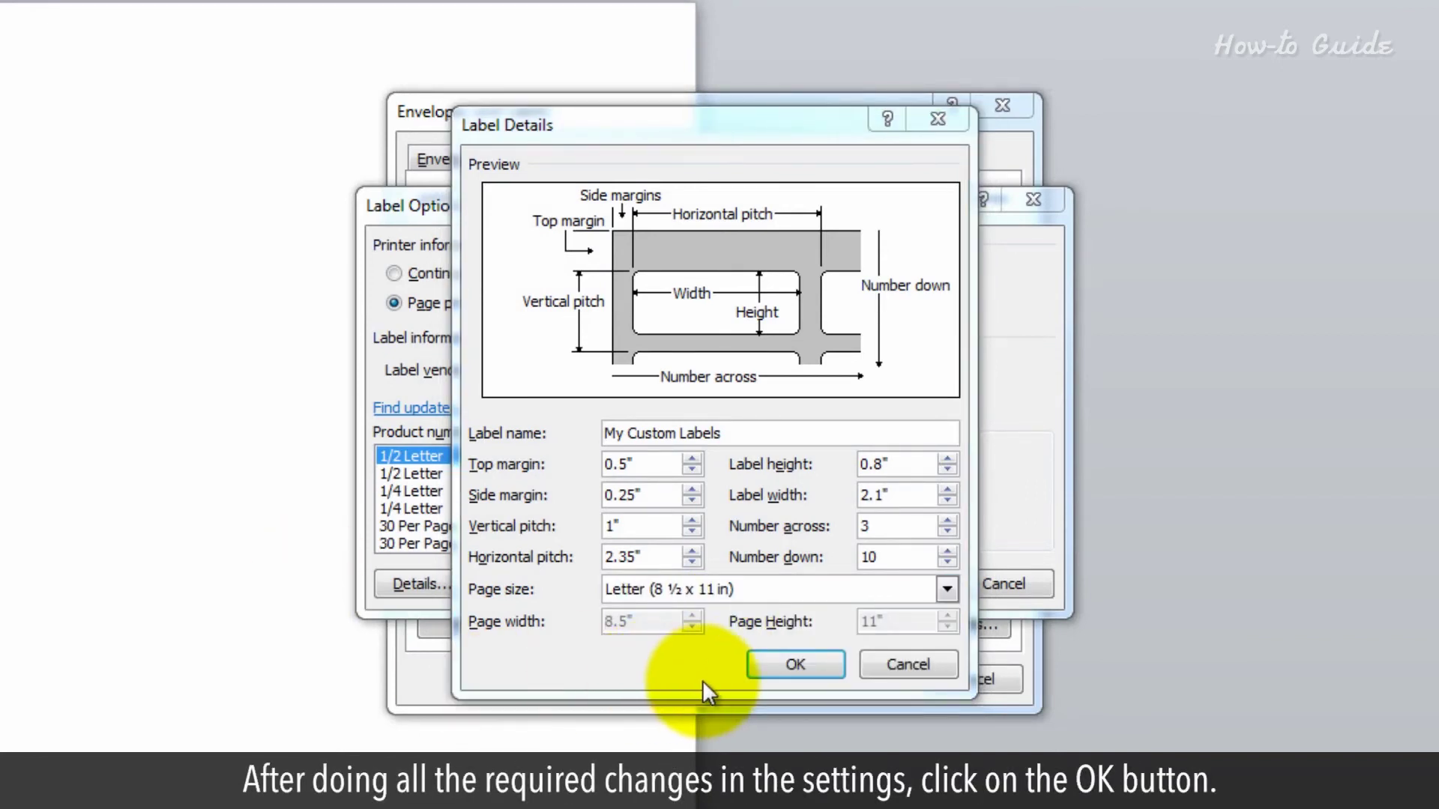
left_click(794, 663)
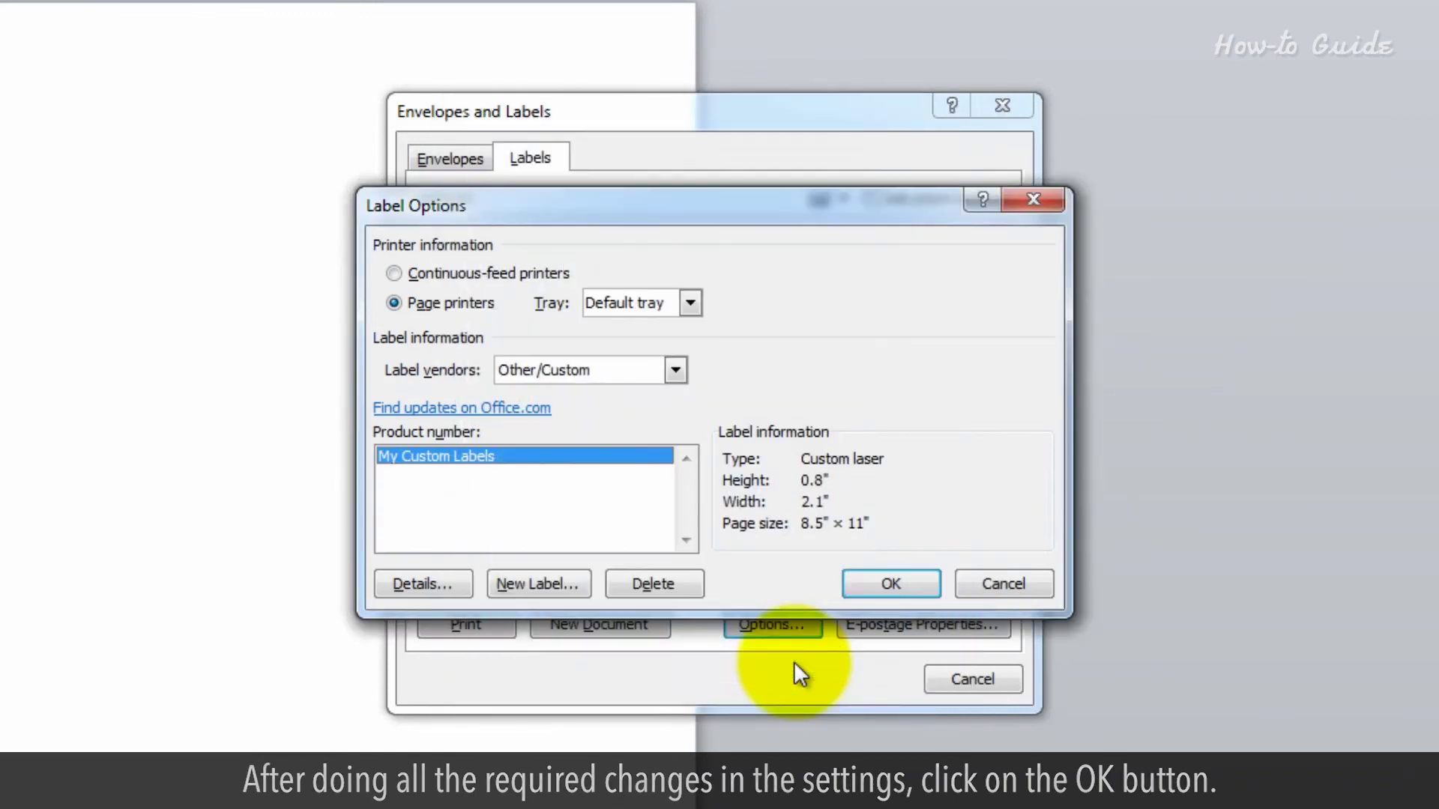
Step: Create a Labels3 document from My Custom Labels and type Address1, Address 2, Addresss3 across the top row
left_click(892, 584)
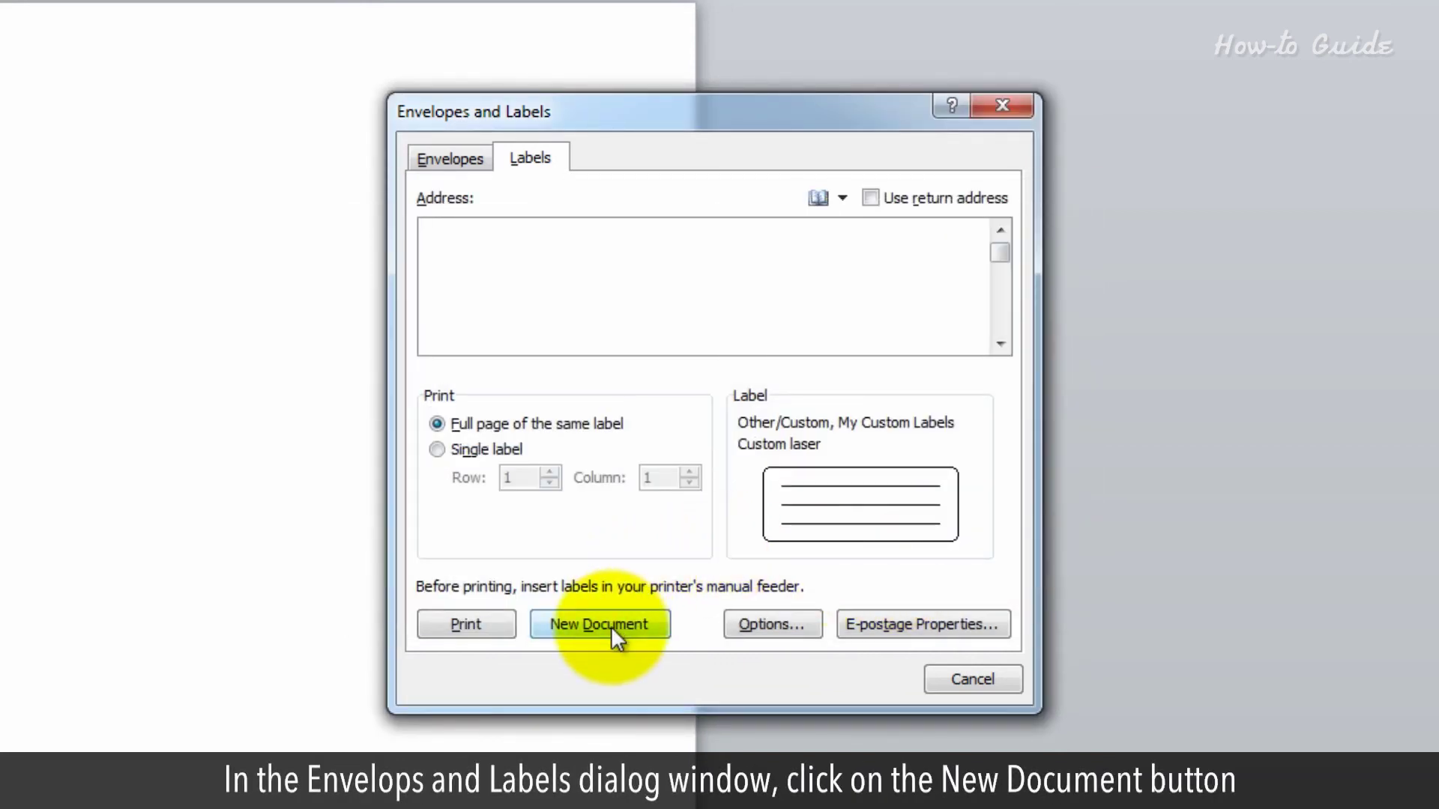
left_click(610, 626)
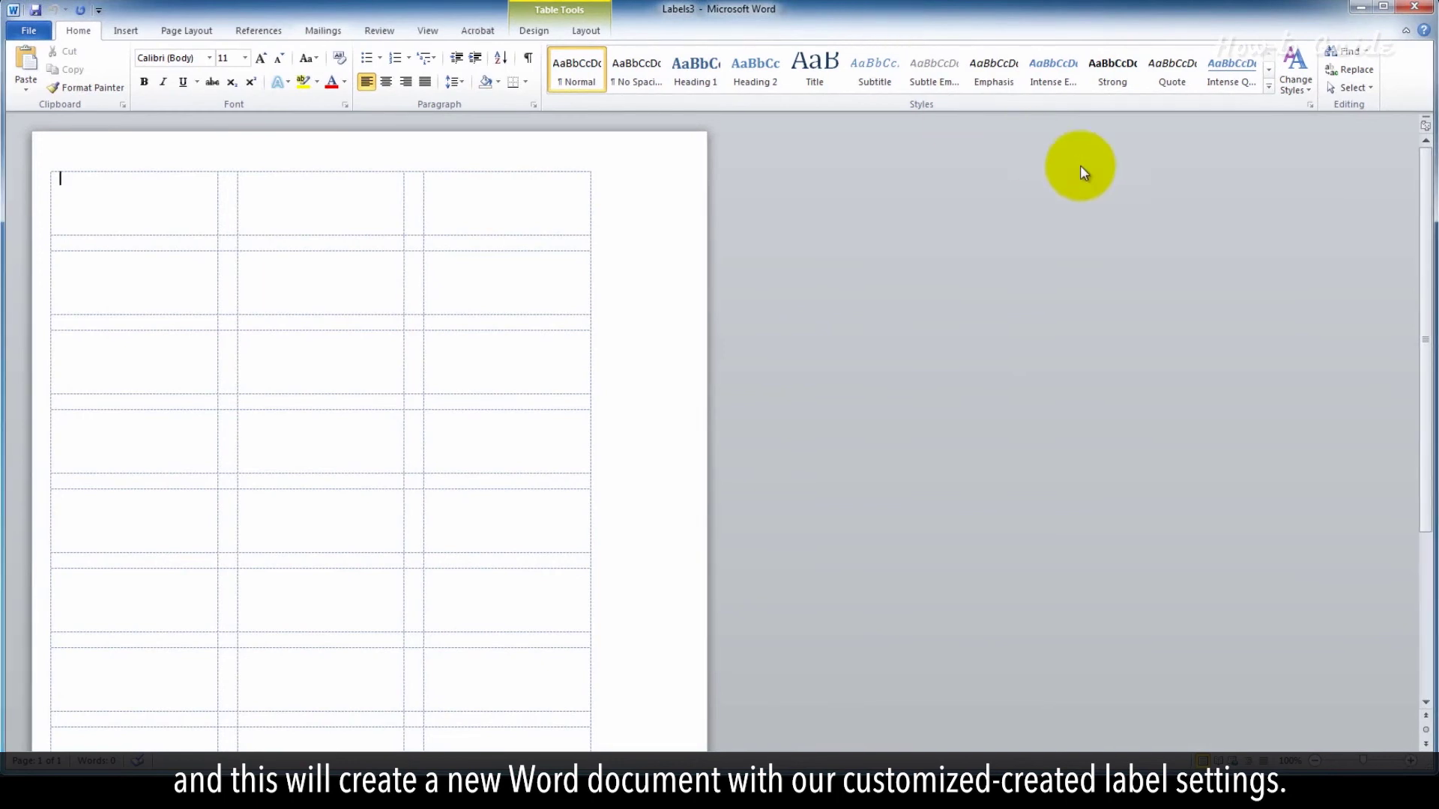
type("Address1")
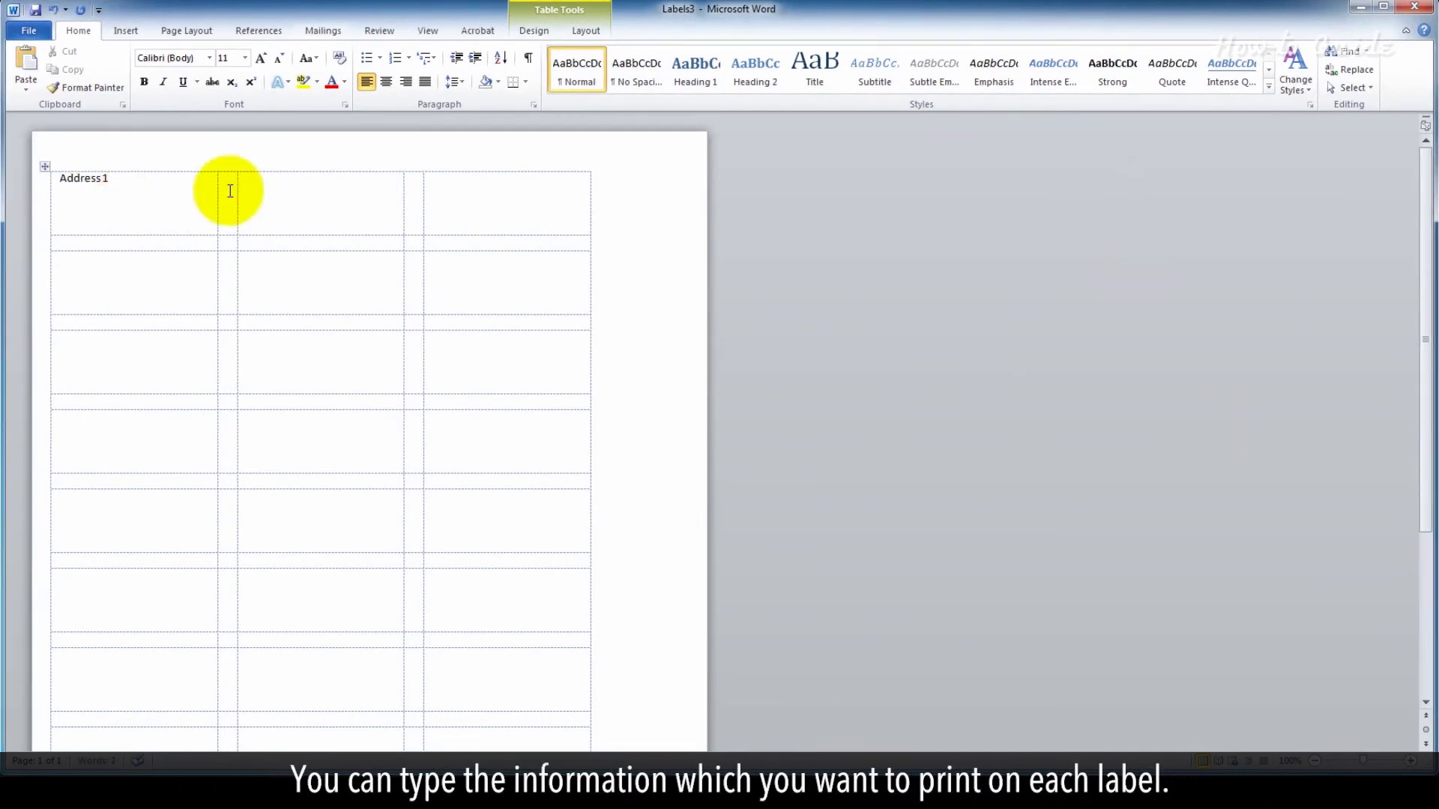
left_click(278, 198)
type("Address 2")
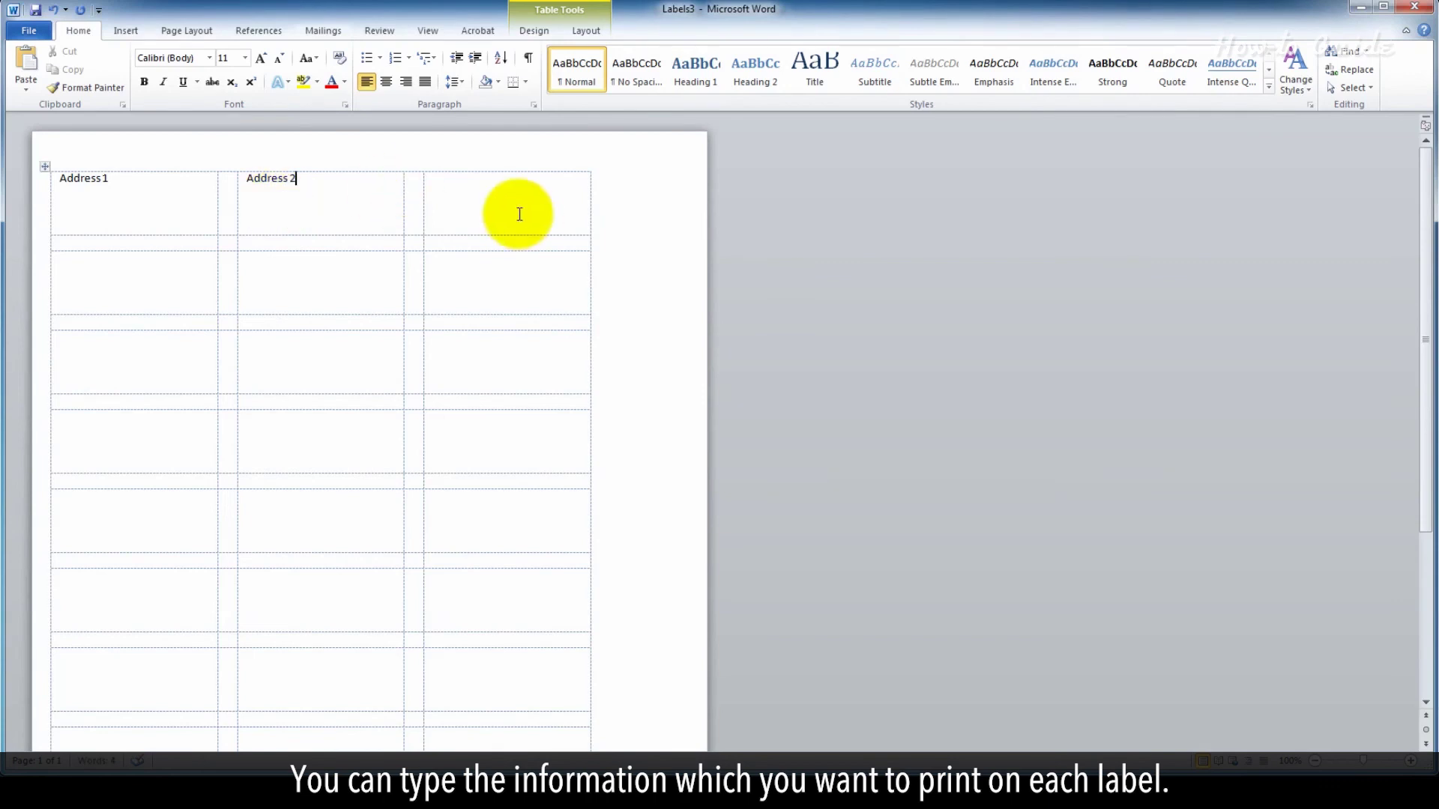
left_click(504, 212)
type("Addresss3")
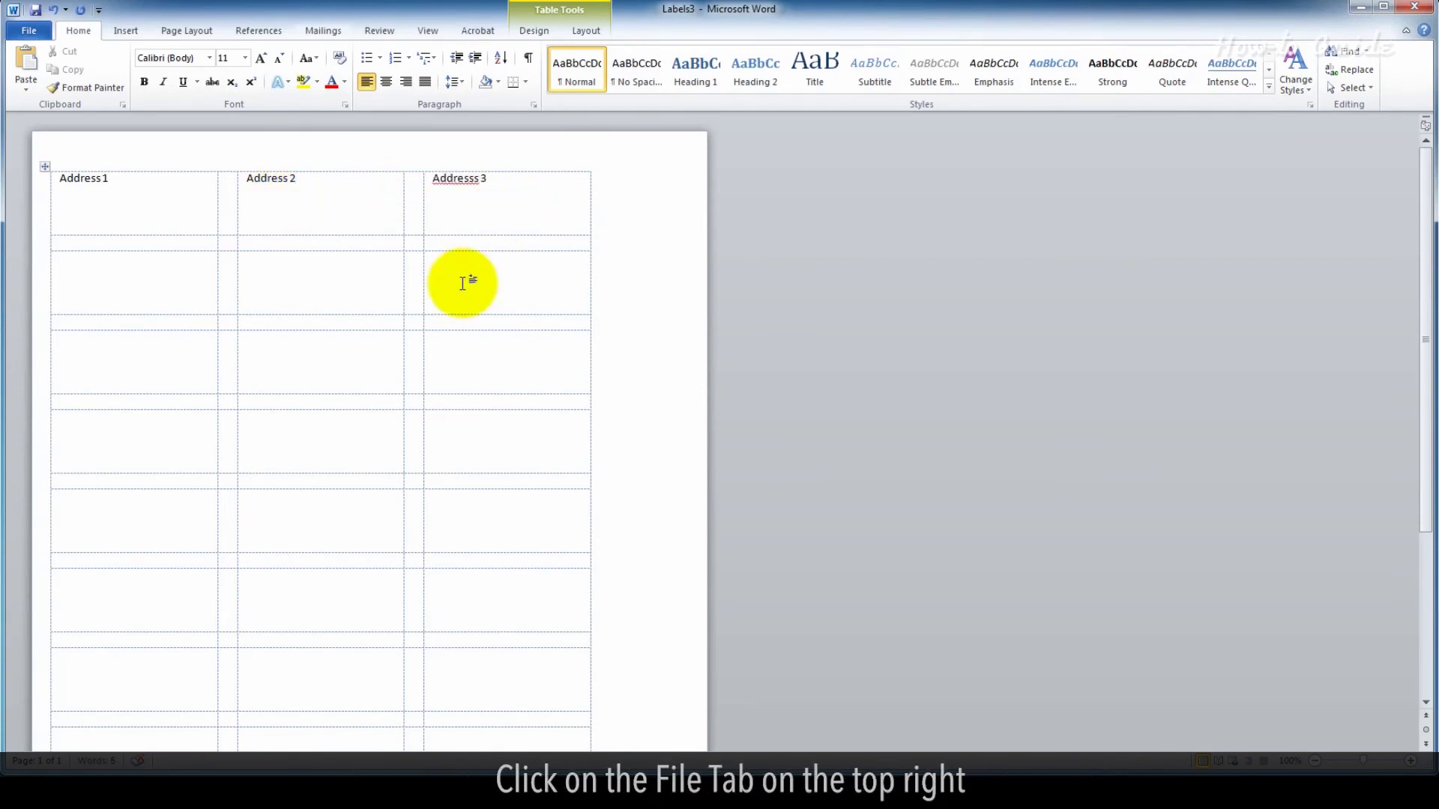
Step: Save the label document to the Desktop with the file name My Labels
left_click(39, 32)
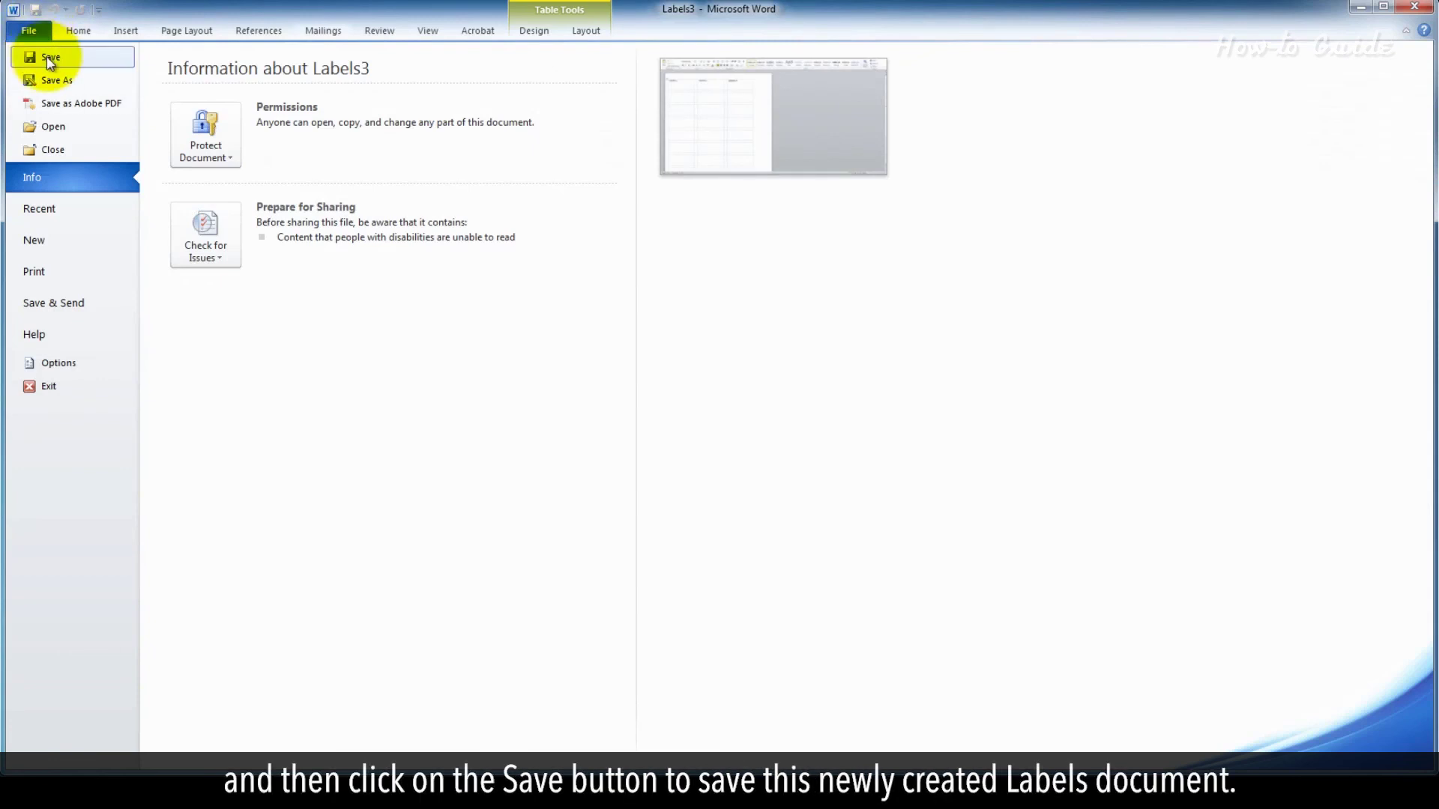
left_click(49, 60)
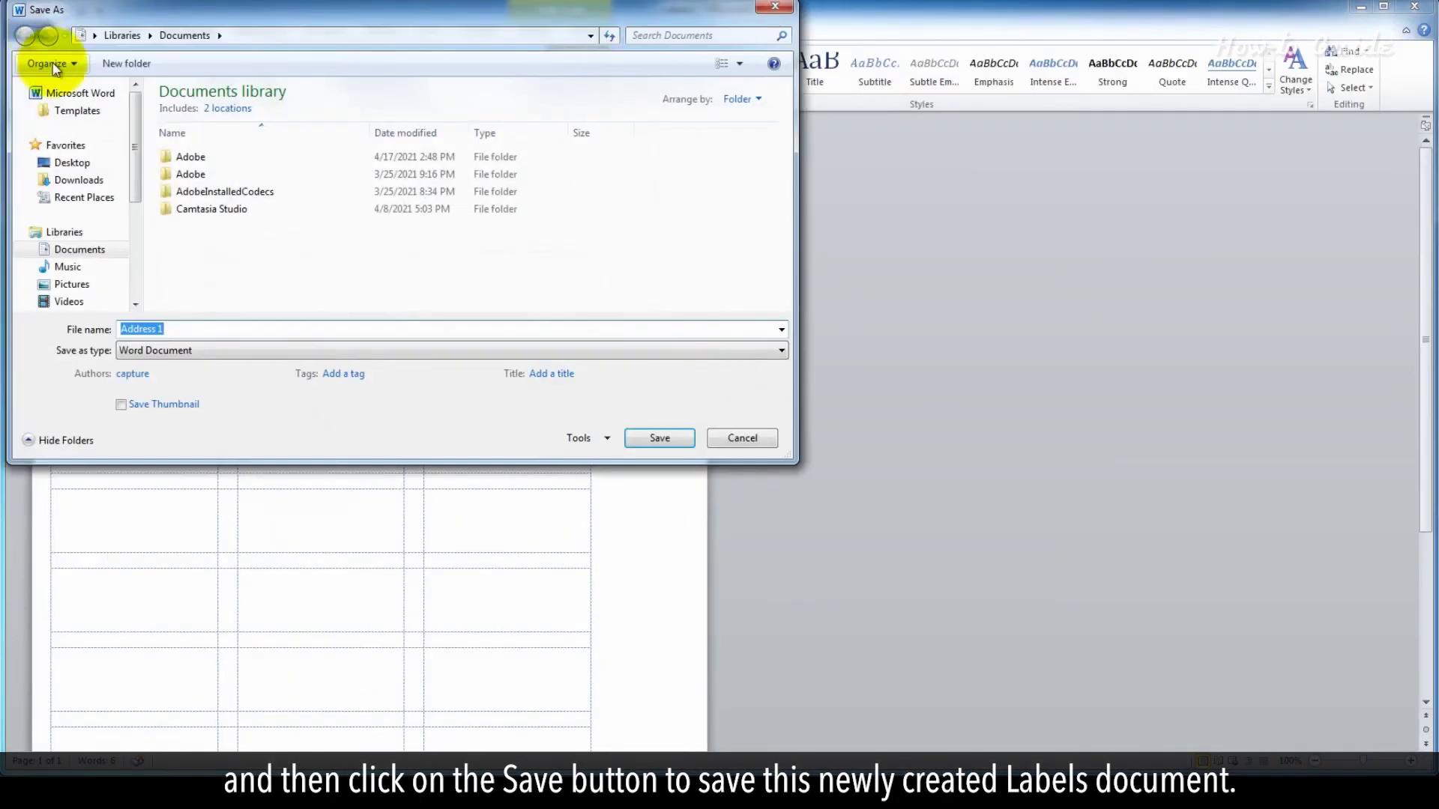
left_click(89, 162)
left_click(193, 328)
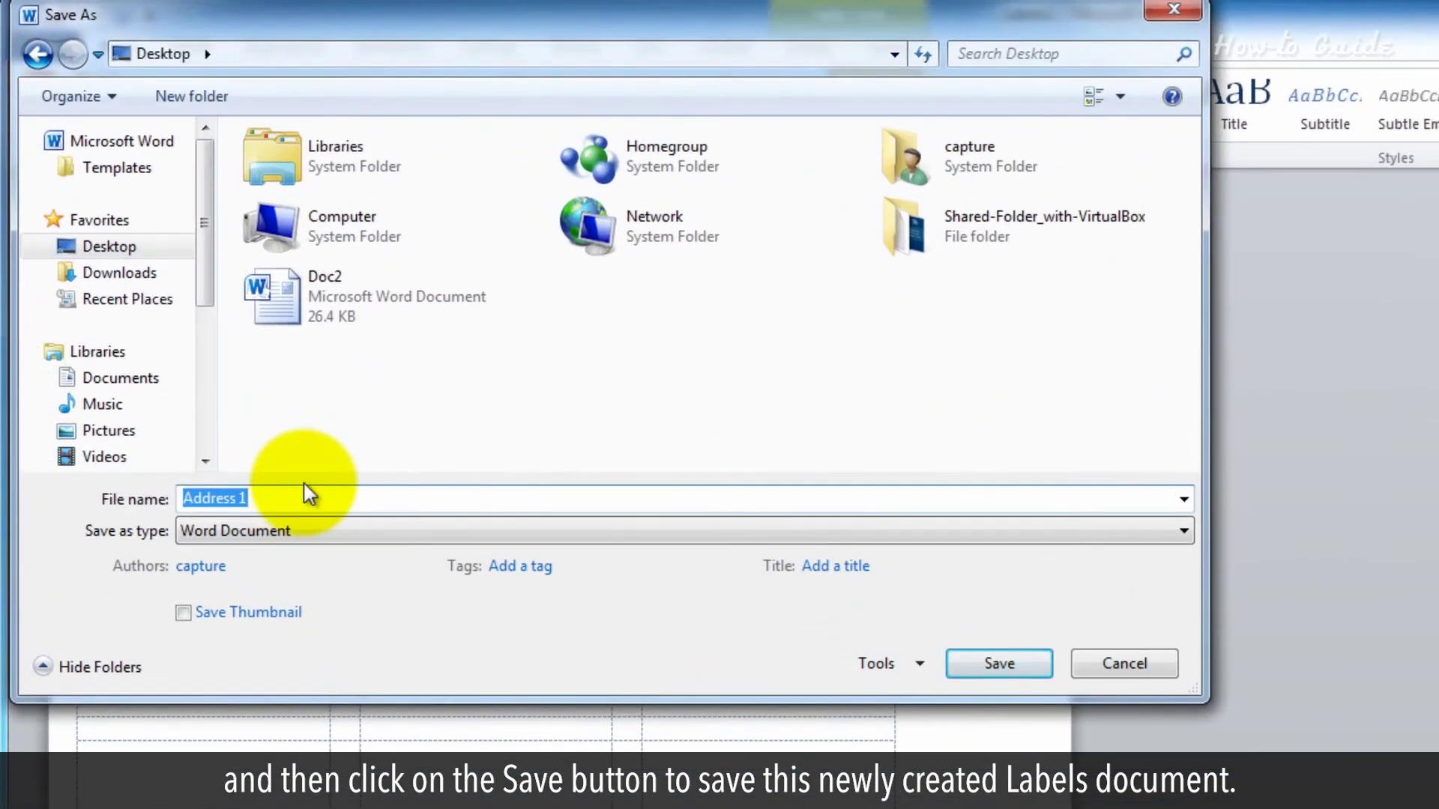
type("My Labels")
key("Return")
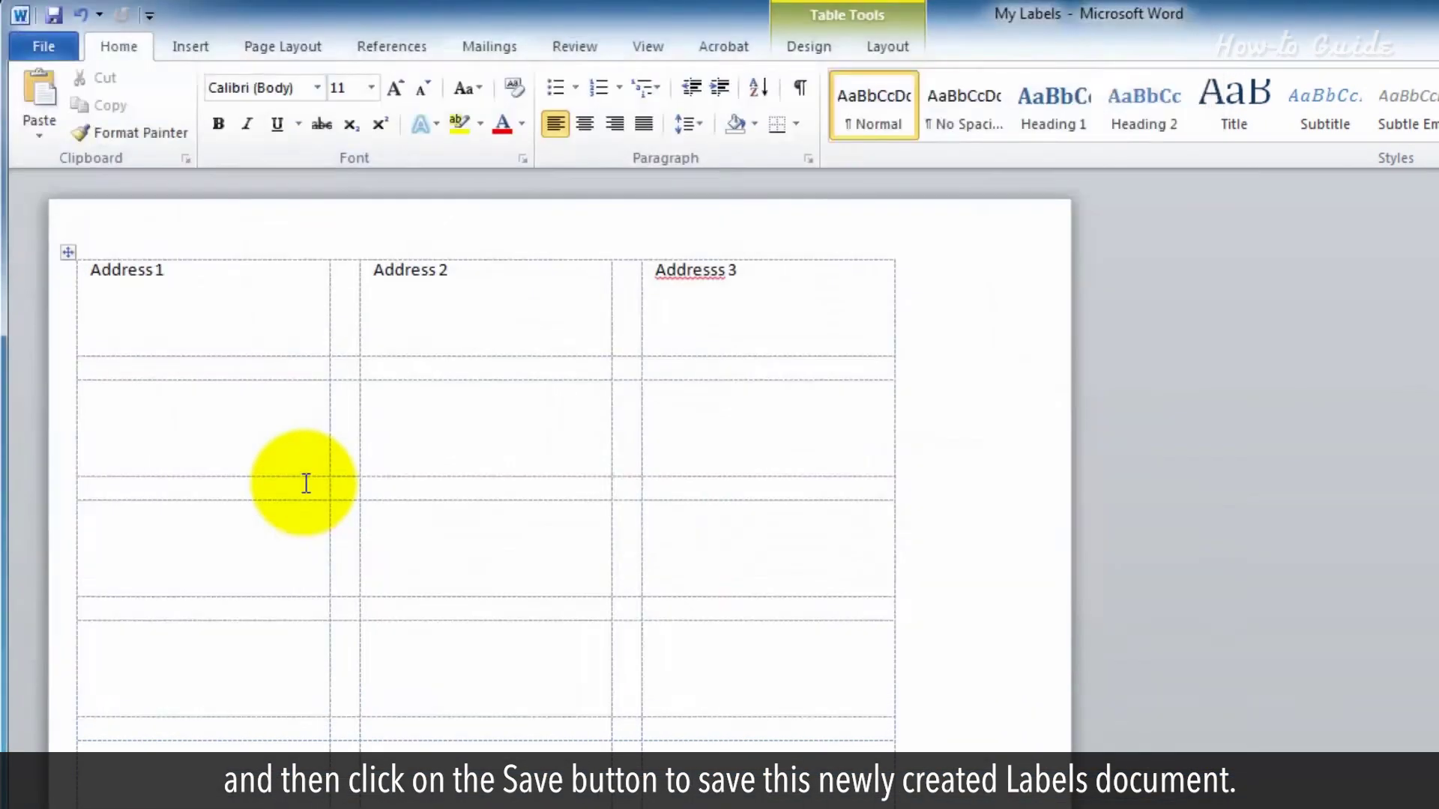